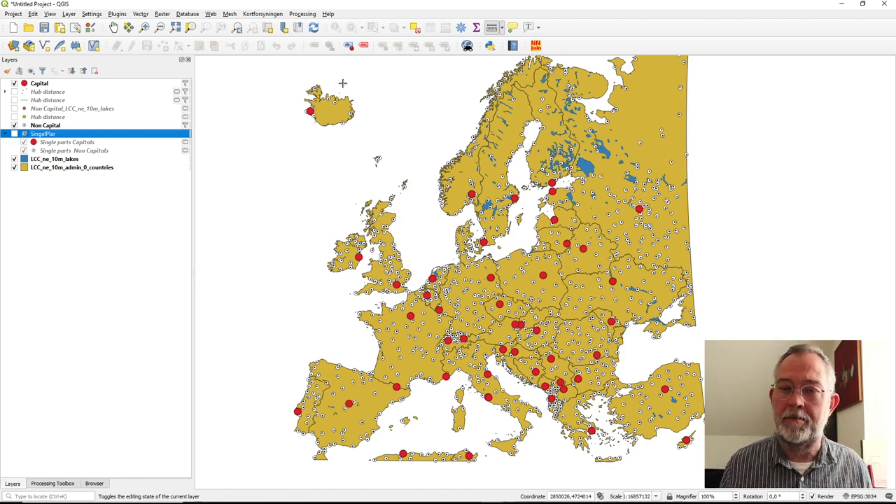
Step: Find the Distance matrix algorithm in the processing tools, open it and choose Non Capital as the input point layer
{"action": "left_click", "coordinate": [52, 484]}
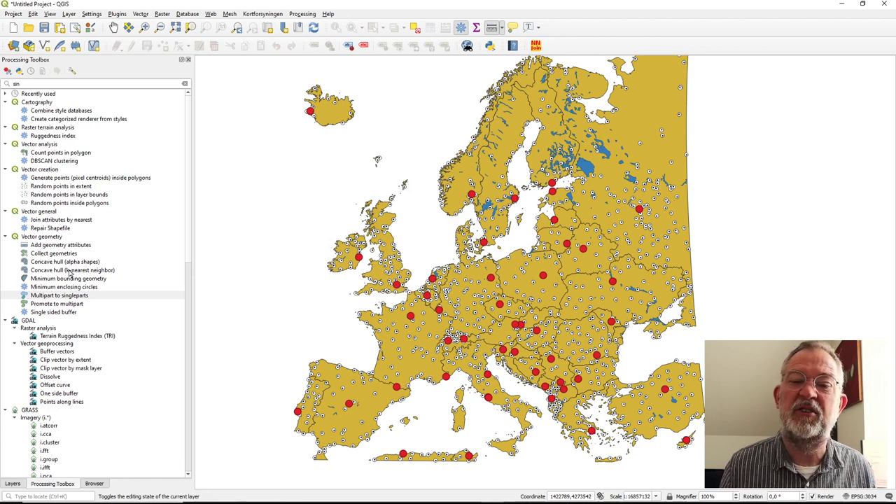
{"action": "left_click", "coordinate": [30, 82]}
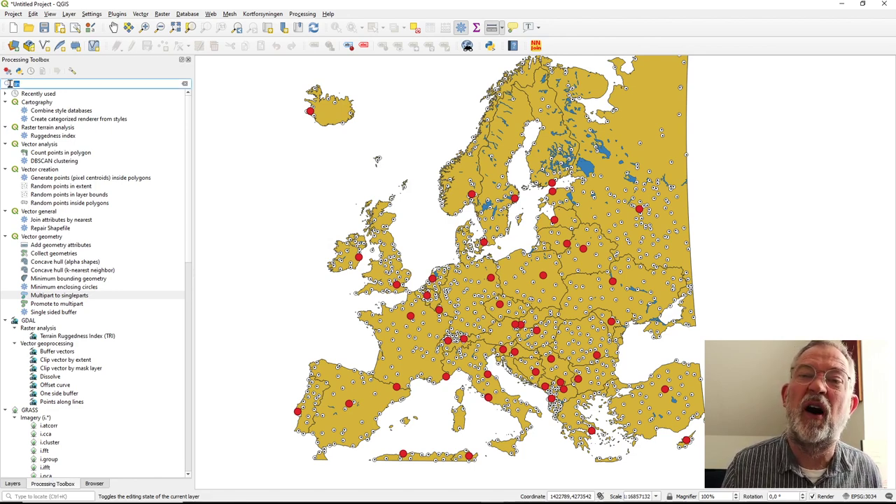
{"action": "type", "text": "dis"}
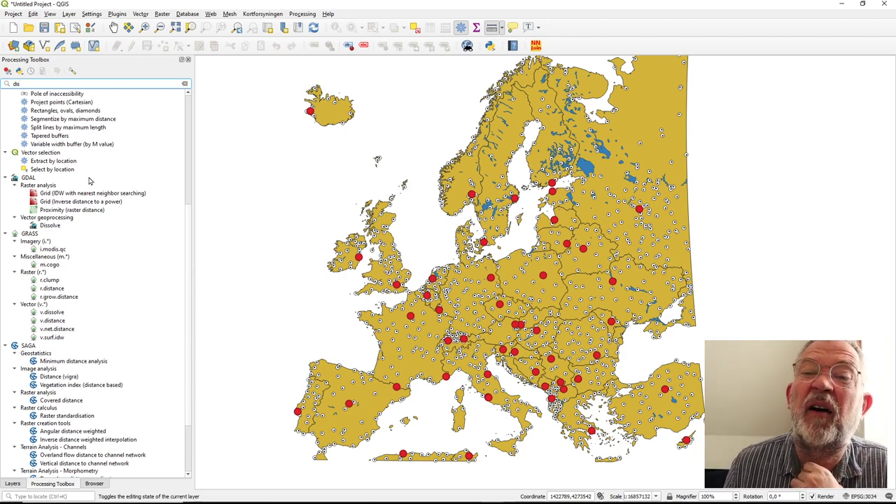
{"action": "scroll", "coordinate": [76, 229], "scroll_direction": "up", "scroll_amount": 8}
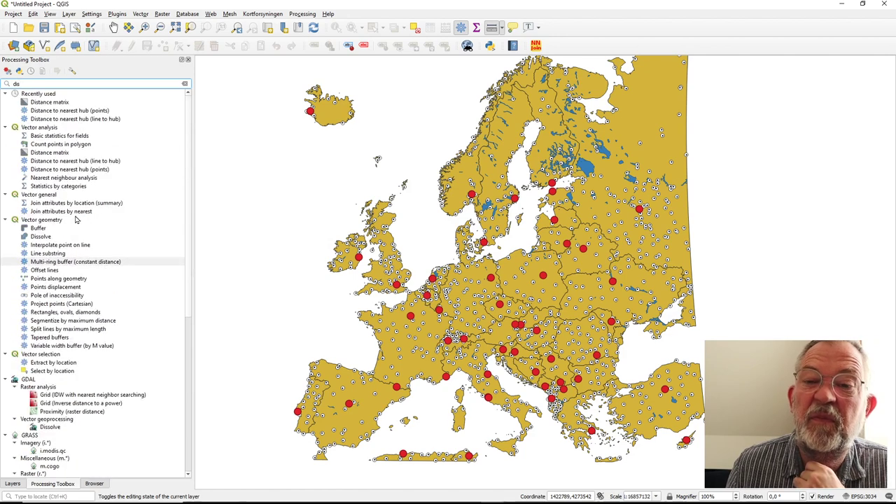
{"action": "double_click", "coordinate": [53, 154]}
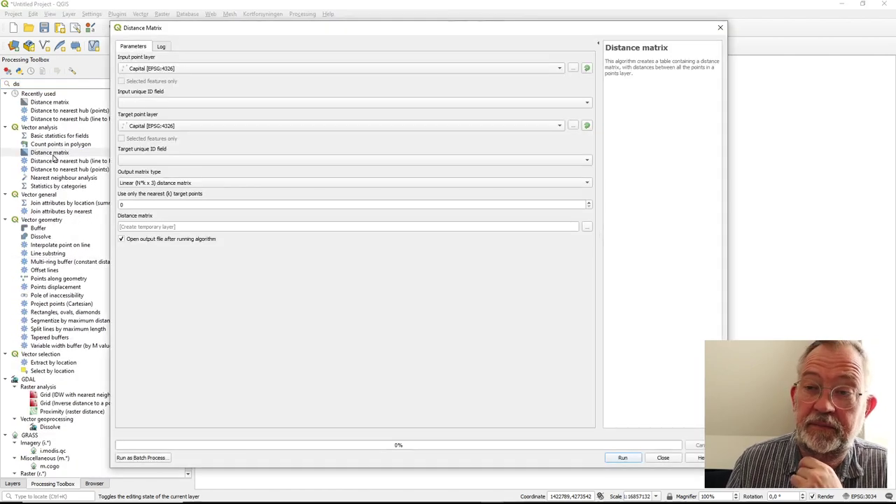
{"action": "left_click", "coordinate": [170, 71]}
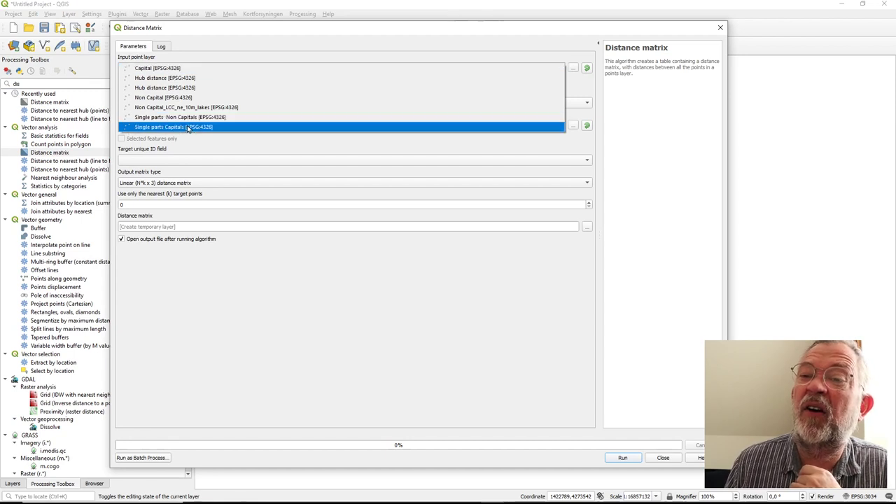
{"action": "left_click", "coordinate": [169, 90]}
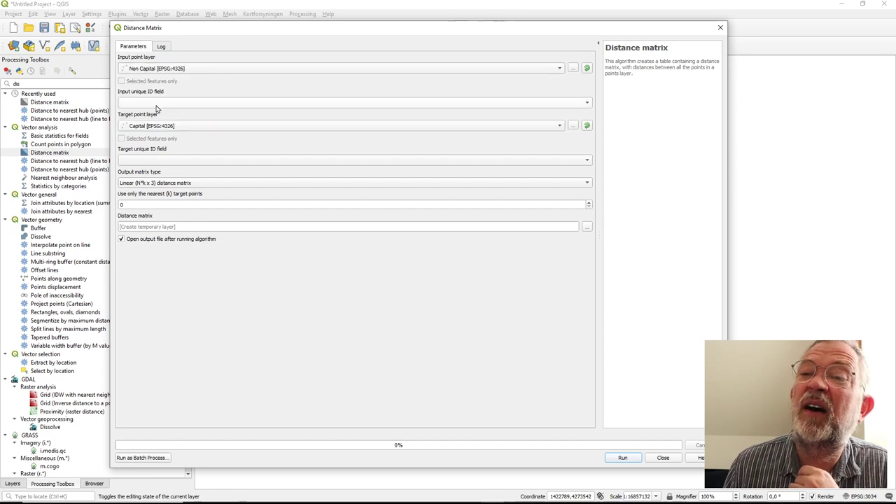
Step: Set NAME as the unique ID field for both the Non Capital input layer and the Capital target layer
{"action": "left_click", "coordinate": [149, 105]}
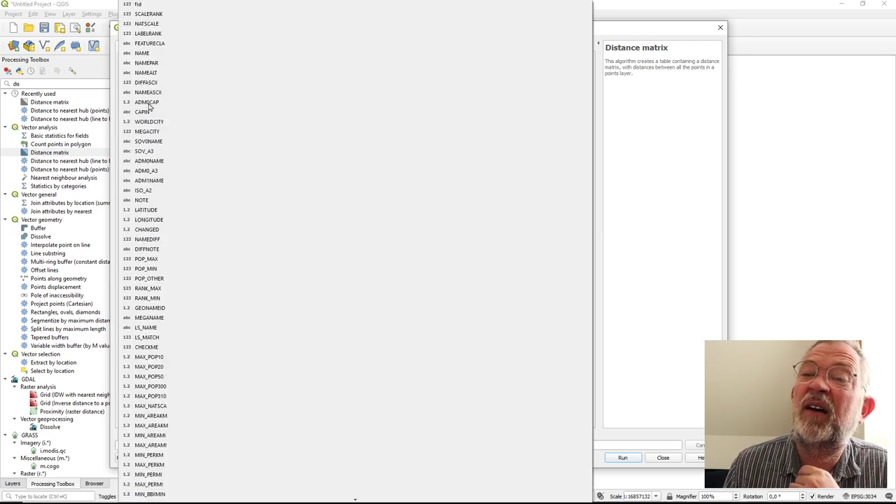
{"action": "left_click", "coordinate": [143, 52]}
{"action": "left_click", "coordinate": [151, 126]}
{"action": "left_click", "coordinate": [151, 129]}
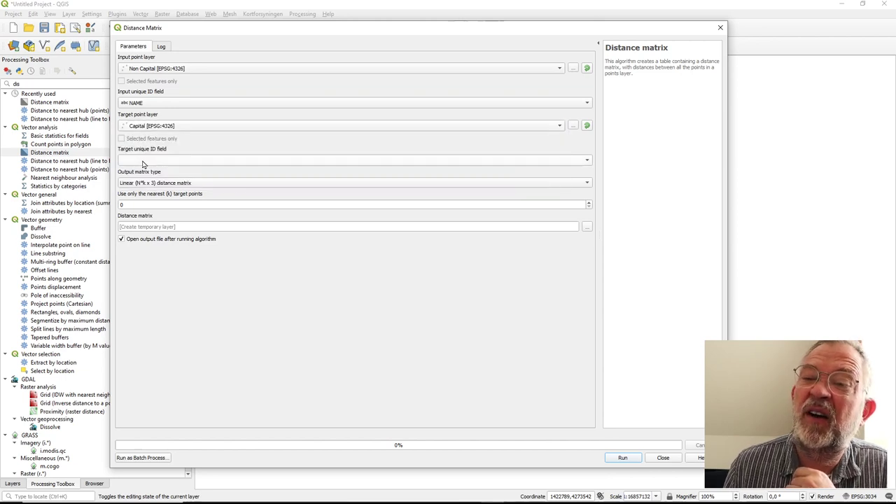
{"action": "left_click", "coordinate": [144, 162]}
{"action": "left_click", "coordinate": [144, 54]}
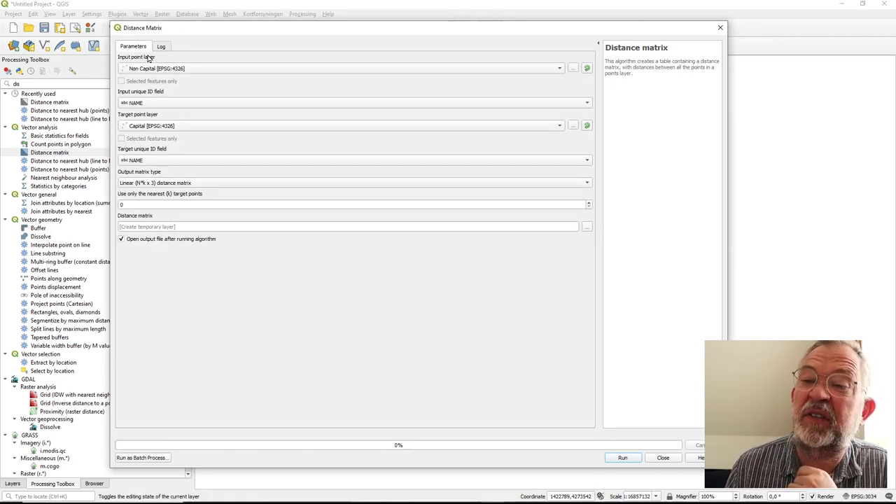
Step: Try to run the Linear (N*k x 3) distance matrix with 0 nearest target points, review the log and close the tool
{"action": "left_click", "coordinate": [151, 182]}
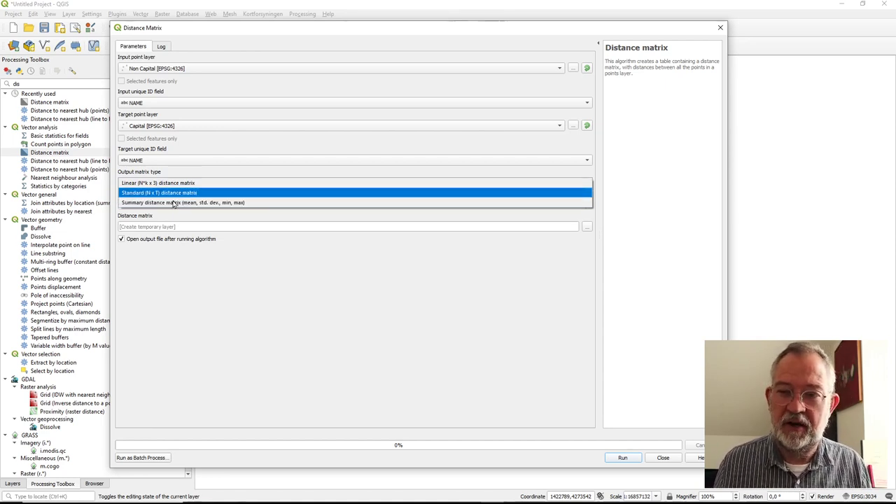
{"action": "left_click", "coordinate": [150, 273]}
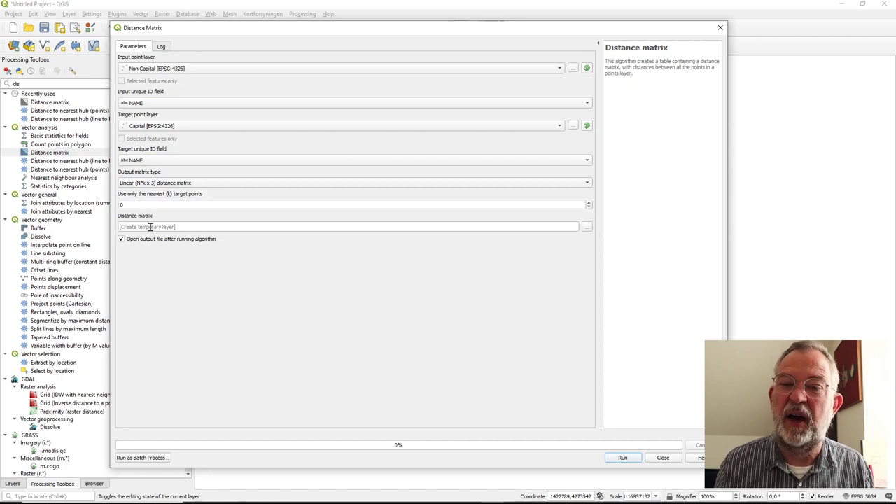
{"action": "left_click", "coordinate": [125, 226]}
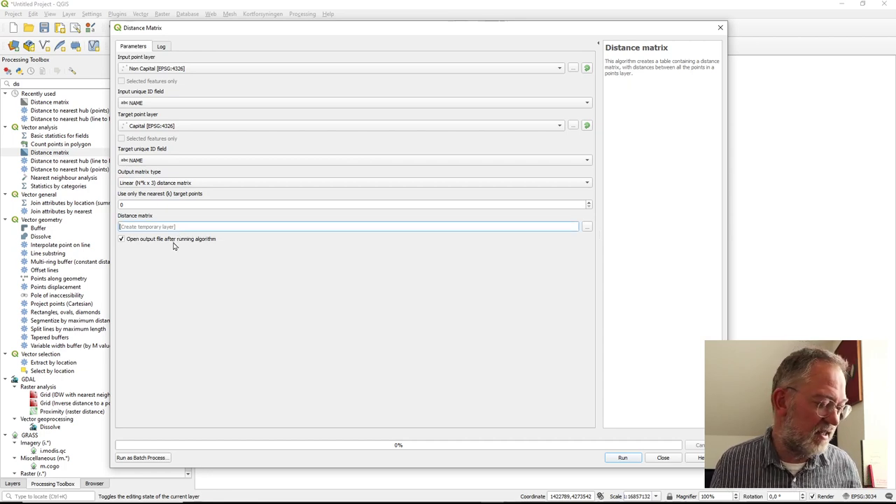
{"action": "left_click", "coordinate": [137, 205]}
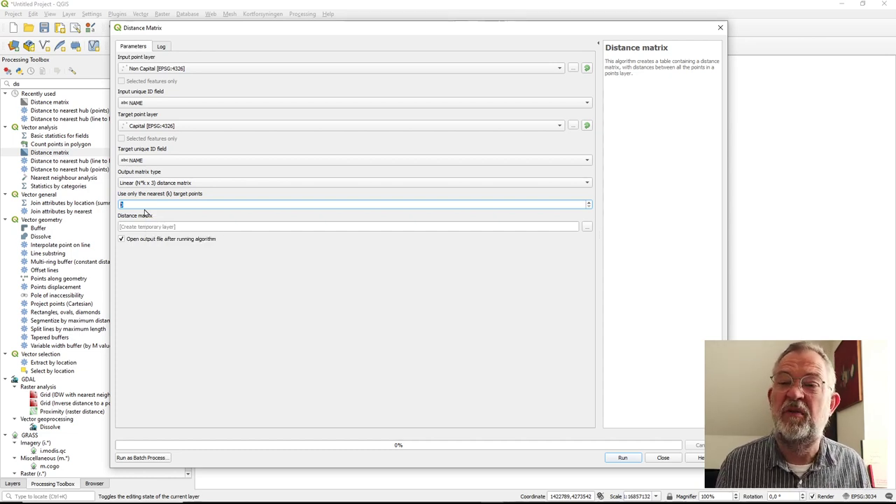
{"action": "left_click", "coordinate": [142, 205]}
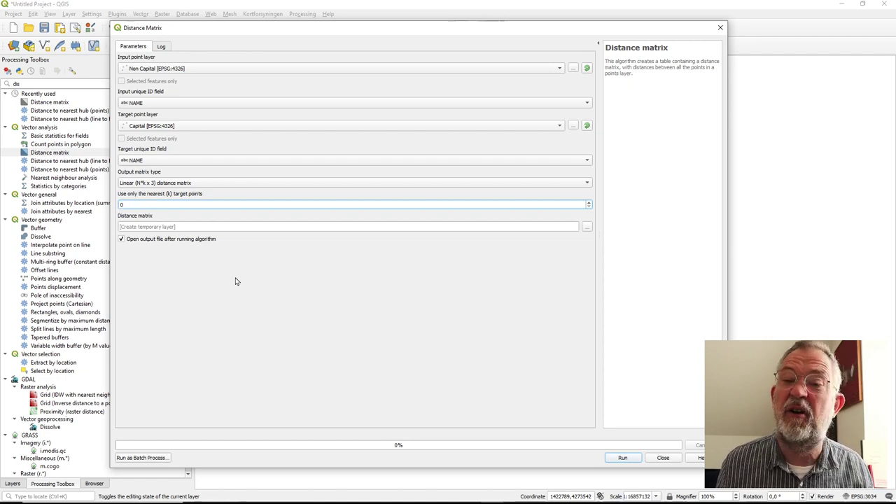
{"action": "left_click", "coordinate": [623, 459]}
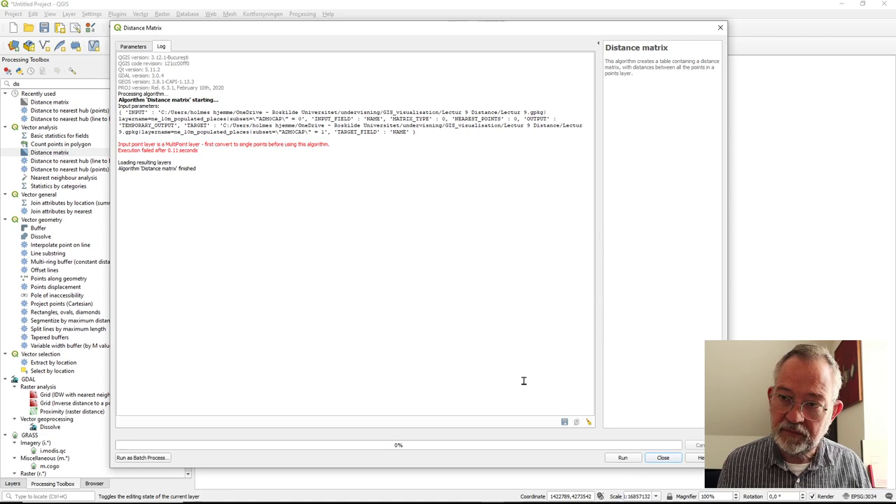
{"action": "left_click_drag", "start_coordinate": [208, 143], "coordinate": [258, 150]}
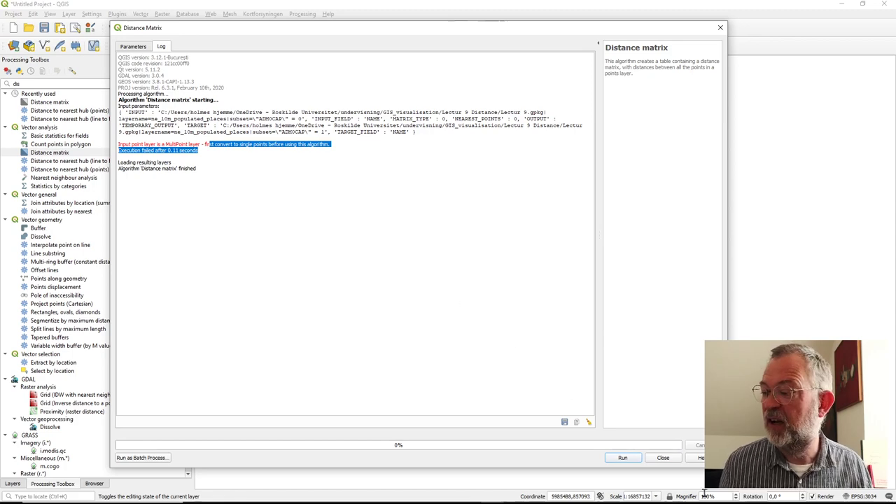
{"action": "left_click", "coordinate": [663, 458]}
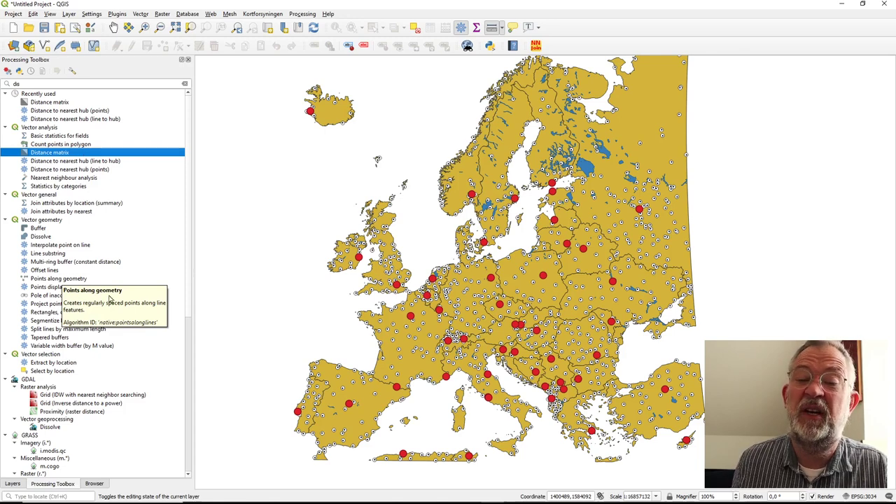
Step: Find the Multipart to singleparts algorithm, view its parameters and close it without running
{"action": "double_click", "coordinate": [42, 82]}
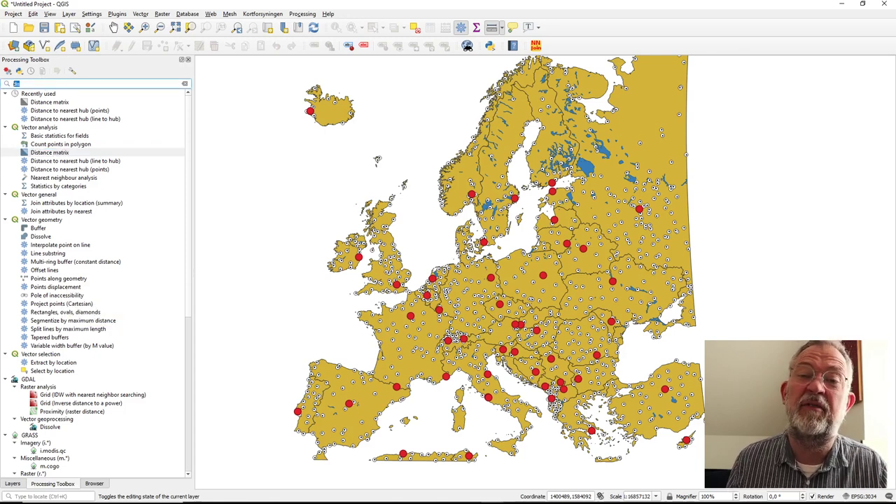
{"action": "type", "text": "singel"}
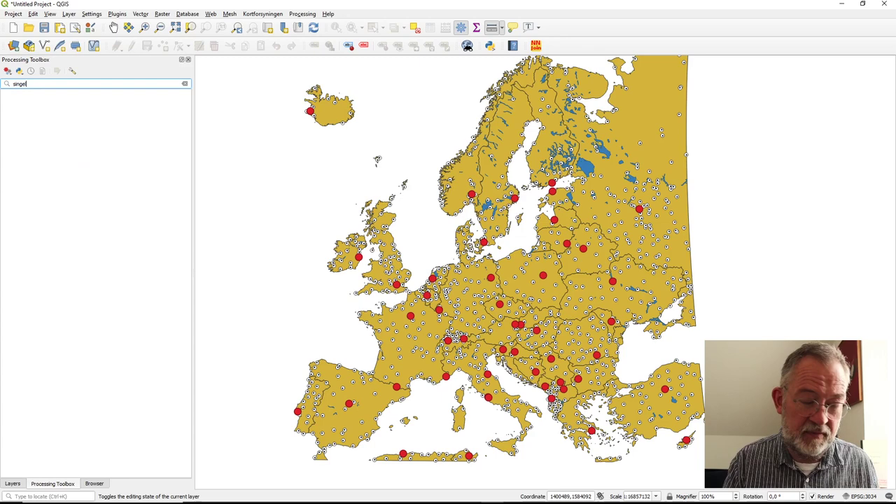
{"action": "key", "text": "BackSpace"}
{"action": "key", "text": "BackSpace"}
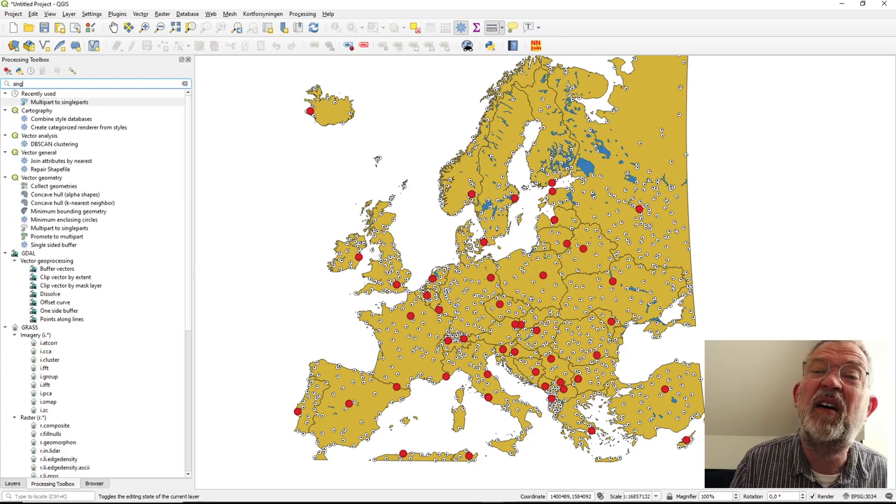
{"action": "left_click", "coordinate": [75, 231]}
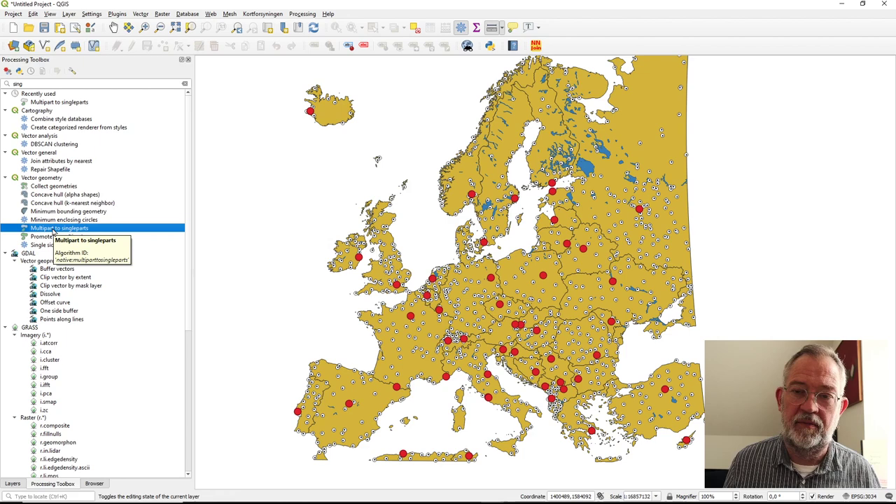
{"action": "double_click", "coordinate": [53, 231]}
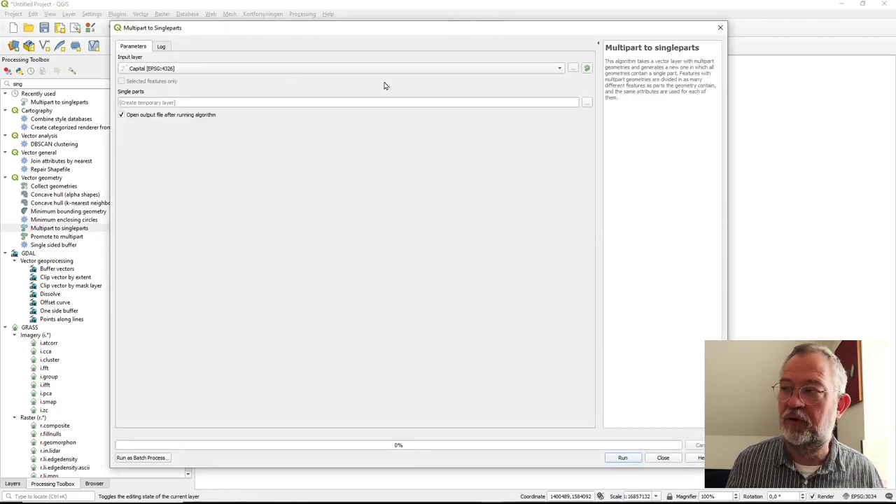
{"action": "left_click", "coordinate": [720, 27]}
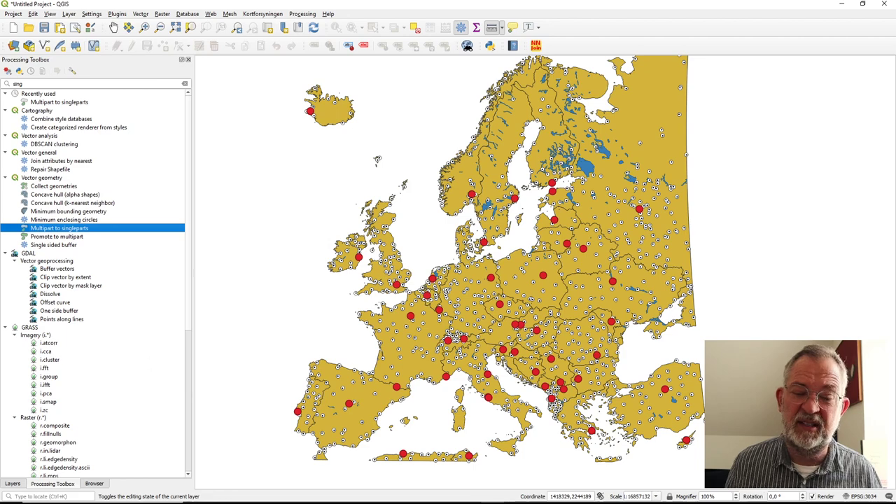
Step: Hide the Capital and Non Capital layers and show the SingelPlar group of single-part layers
{"action": "left_click", "coordinate": [14, 484]}
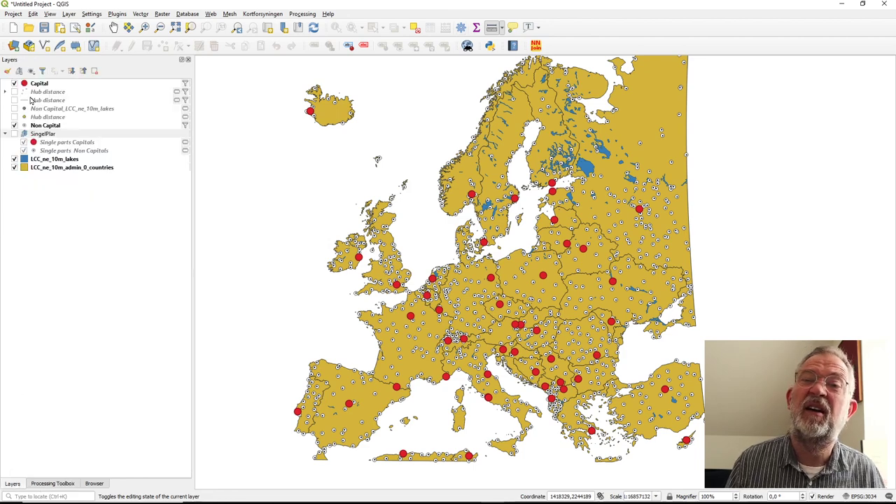
{"action": "left_click", "coordinate": [14, 83]}
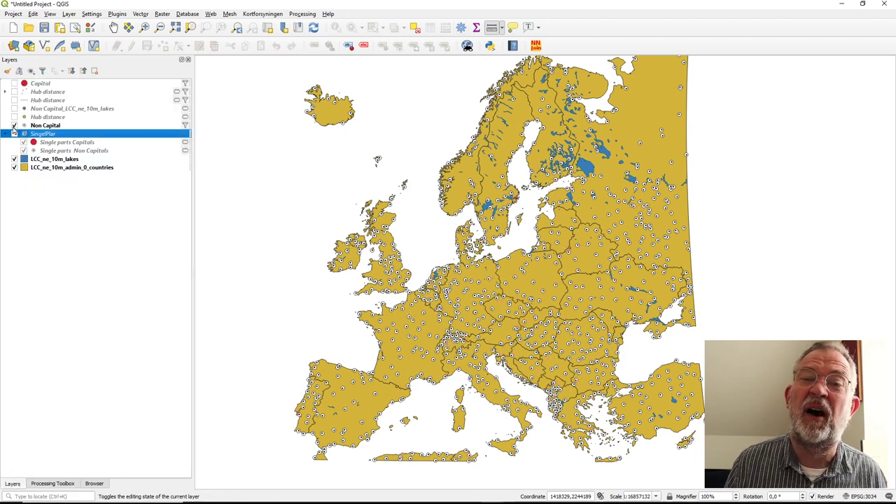
{"action": "left_click", "coordinate": [14, 125]}
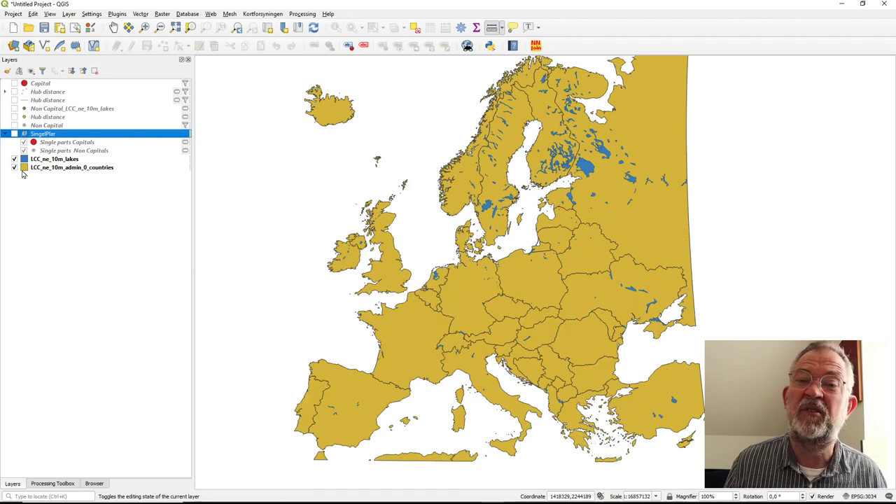
{"action": "left_click", "coordinate": [14, 134]}
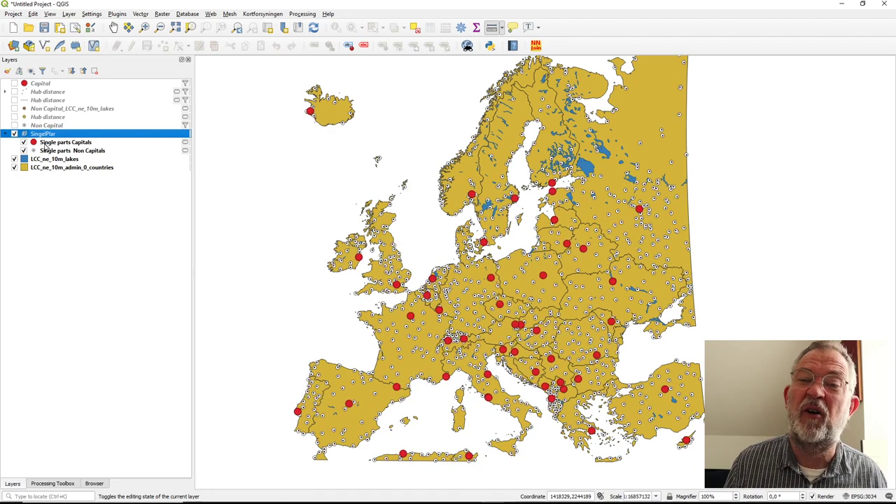
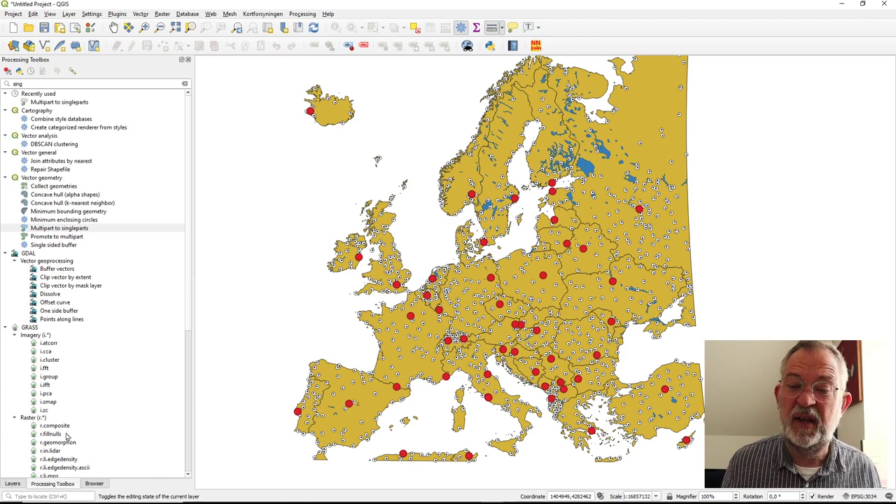
Step: Open the Distance matrix algorithm and choose Single parts Non Capitals as the input point layer
{"action": "double_click", "coordinate": [52, 83]}
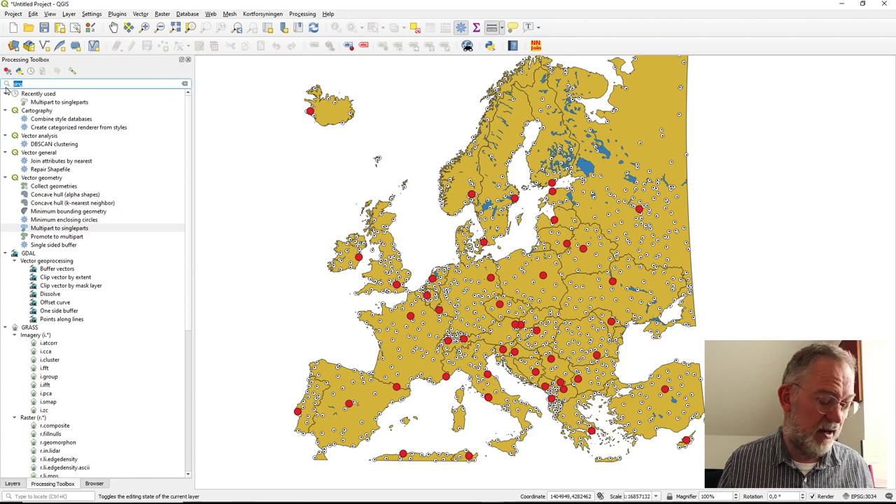
{"action": "type", "text": "dis"}
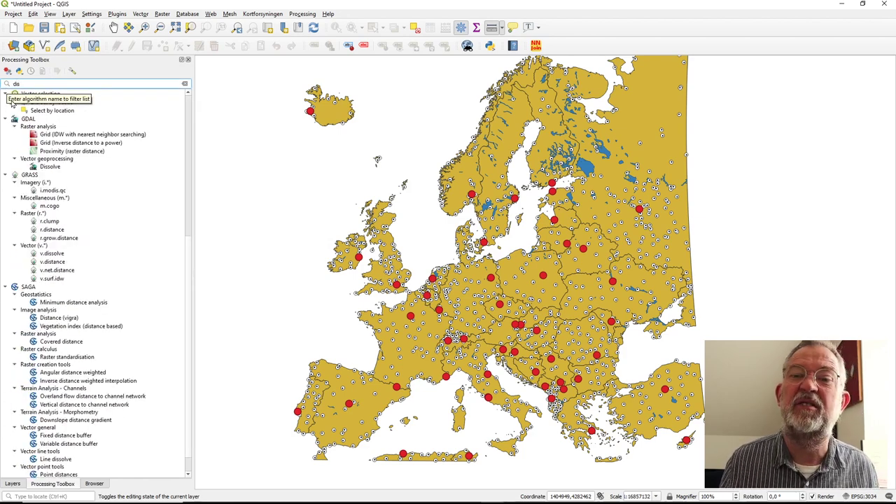
{"action": "scroll", "coordinate": [84, 342], "scroll_direction": "down", "scroll_amount": 1}
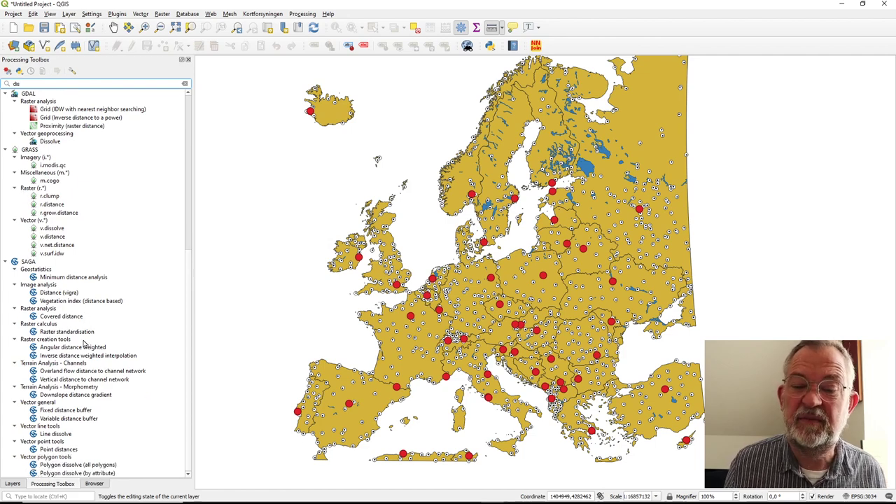
{"action": "scroll", "coordinate": [84, 343], "scroll_direction": "up", "scroll_amount": 10}
{"action": "double_click", "coordinate": [59, 153]}
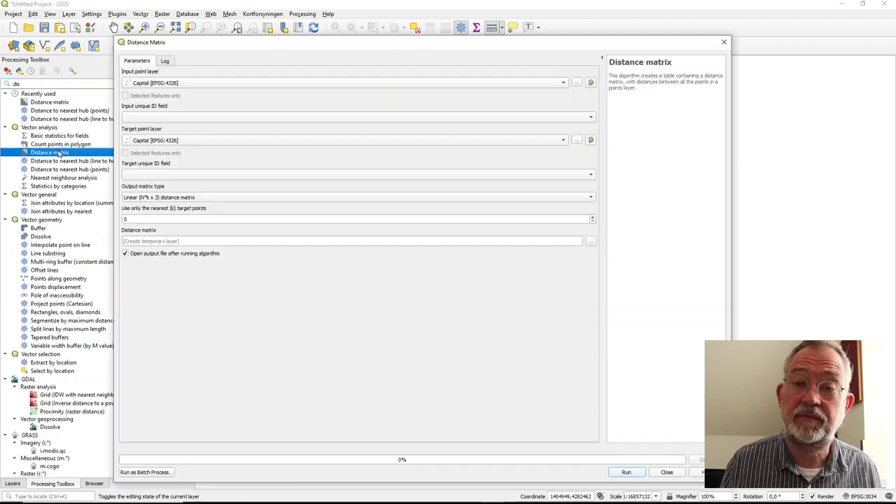
{"action": "left_click", "coordinate": [175, 84]}
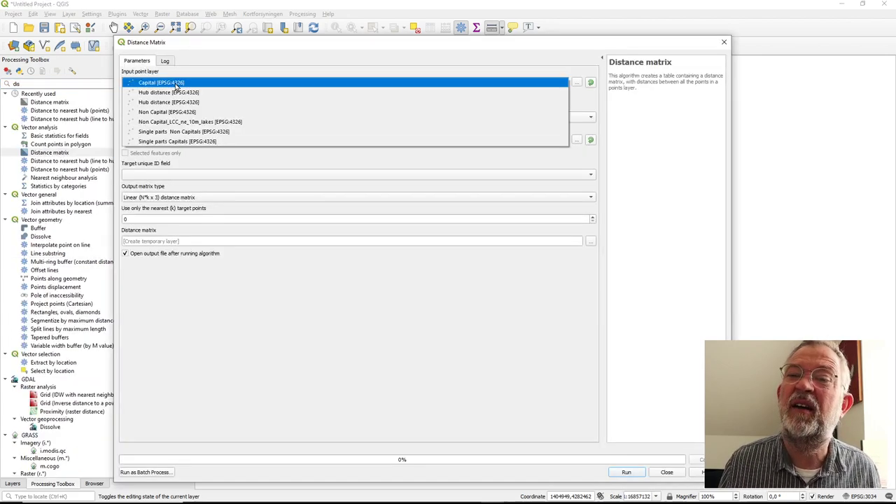
{"action": "left_click", "coordinate": [210, 132]}
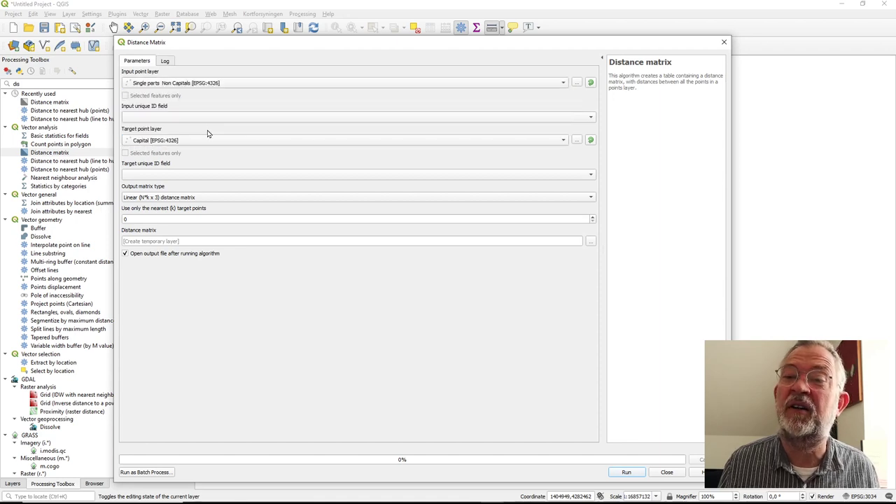
Step: Choose NAME as the input unique ID, Single parts Capitals as the target point layer and NAME as the target unique ID
{"action": "left_click", "coordinate": [146, 120]}
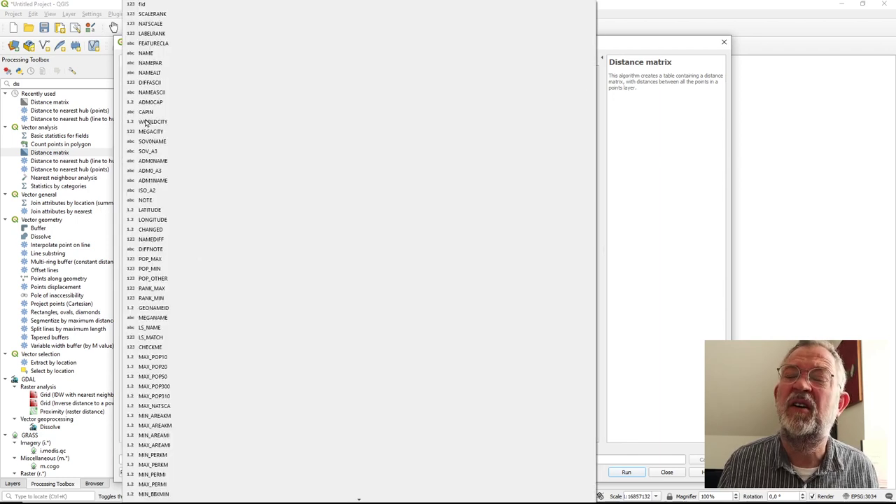
{"action": "left_click", "coordinate": [146, 54]}
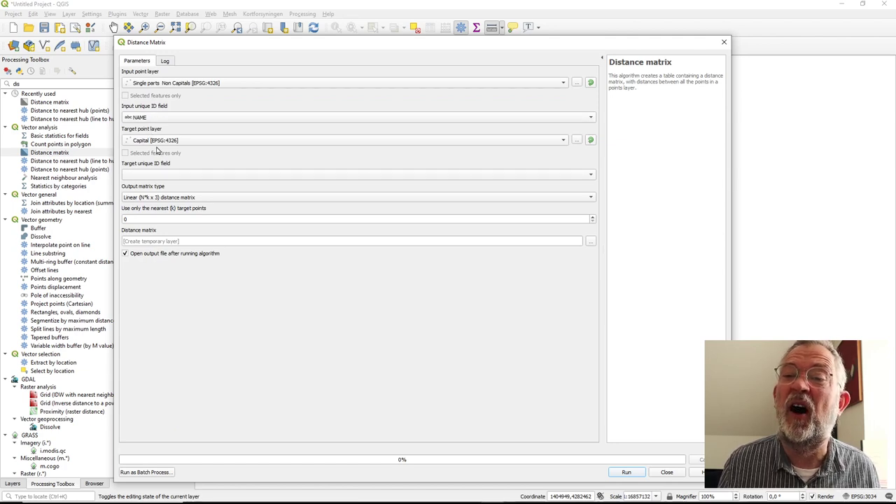
{"action": "left_click", "coordinate": [159, 144]}
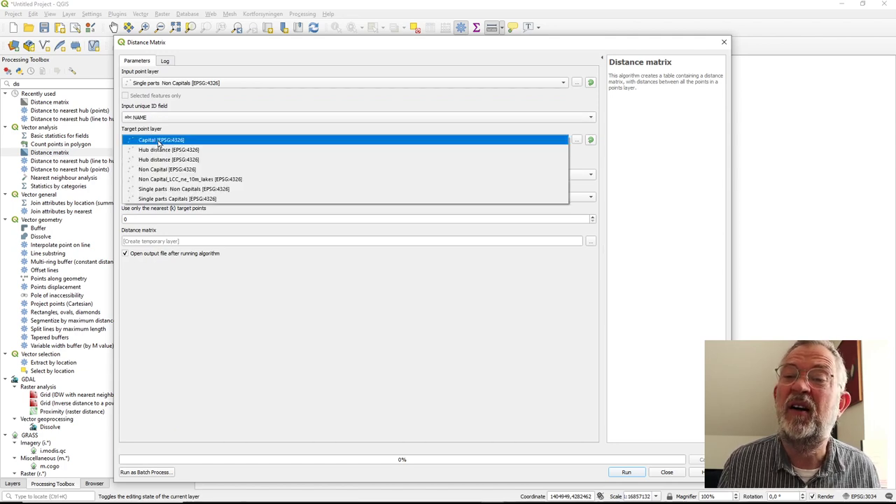
{"action": "left_click", "coordinate": [196, 201]}
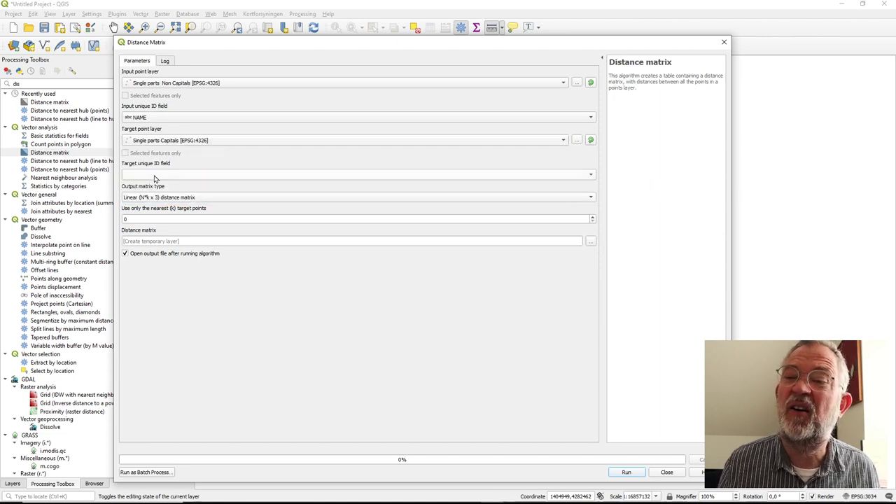
{"action": "left_click", "coordinate": [156, 177]}
{"action": "left_click", "coordinate": [148, 54]}
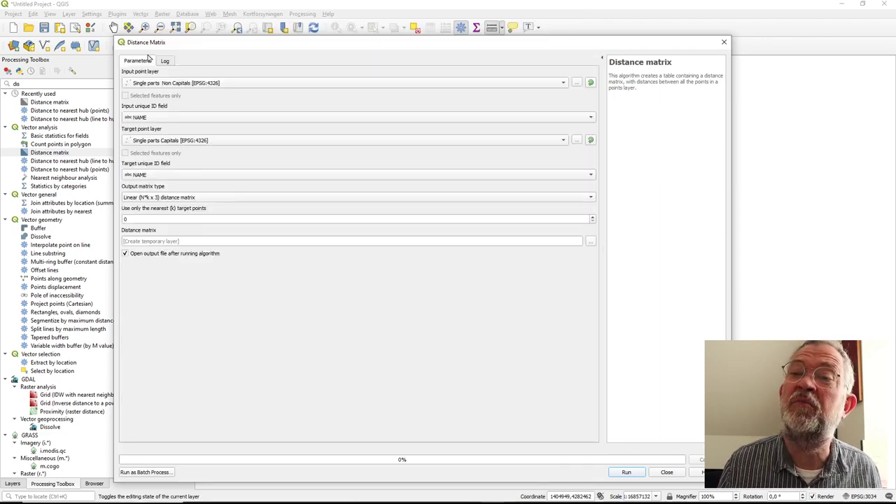
Step: Run the algorithm with the Standard (N x T) distance matrix output type and close the tool
{"action": "left_click", "coordinate": [171, 202]}
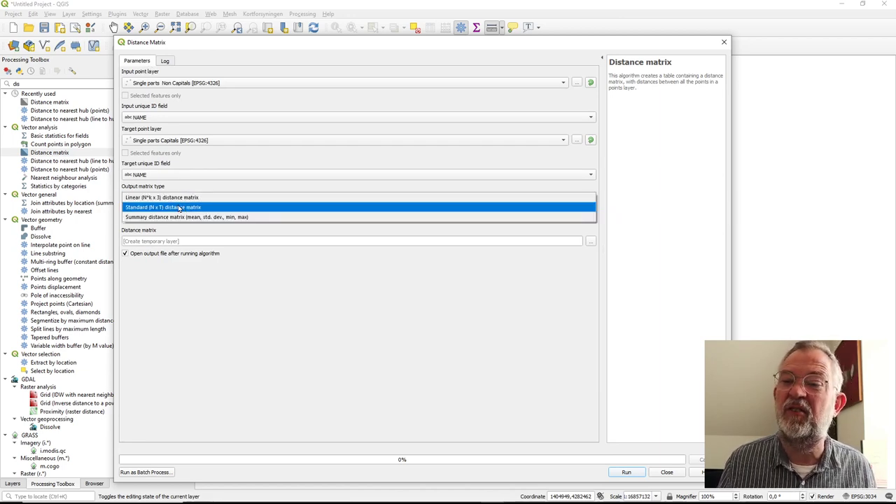
{"action": "left_click", "coordinate": [193, 208]}
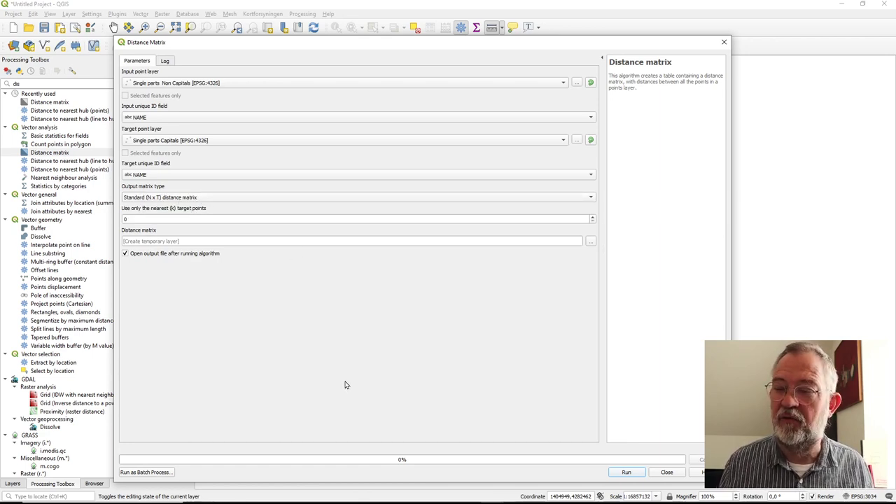
{"action": "left_click", "coordinate": [628, 474]}
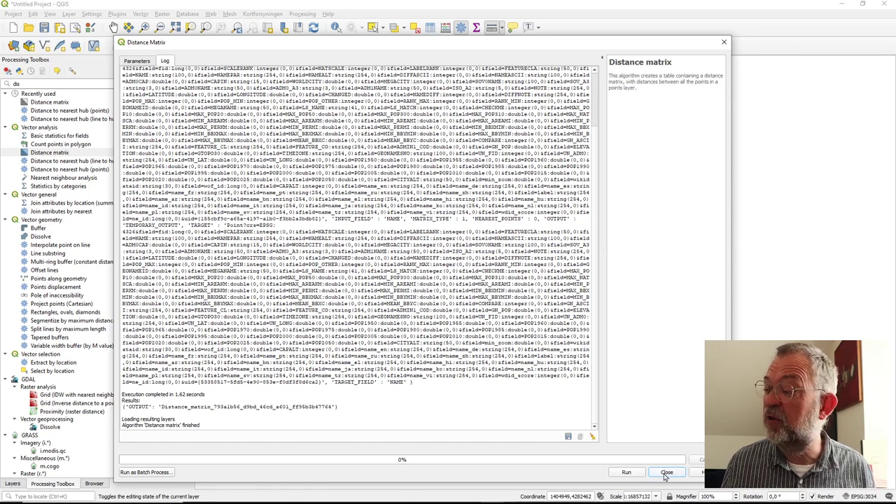
{"action": "left_click", "coordinate": [666, 474]}
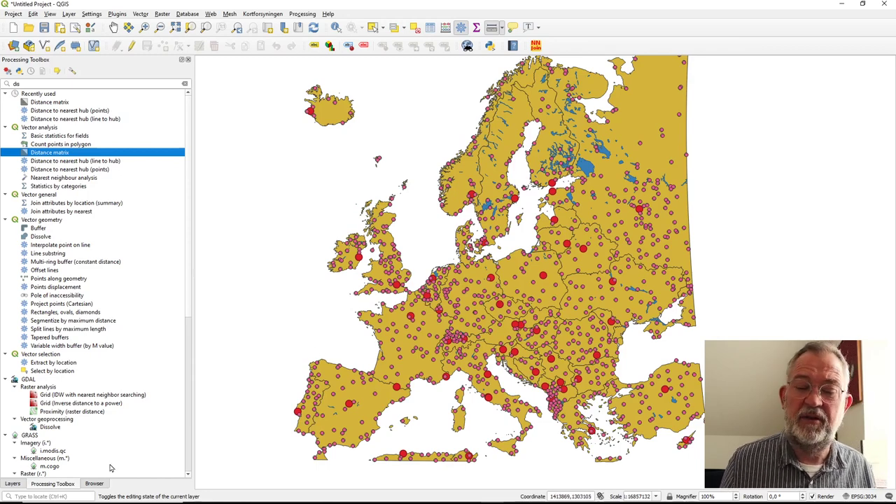
Step: Identify the Bremen point in the Distance matrix layer, examine its distances to the capitals and close the results
{"action": "left_click", "coordinate": [13, 484]}
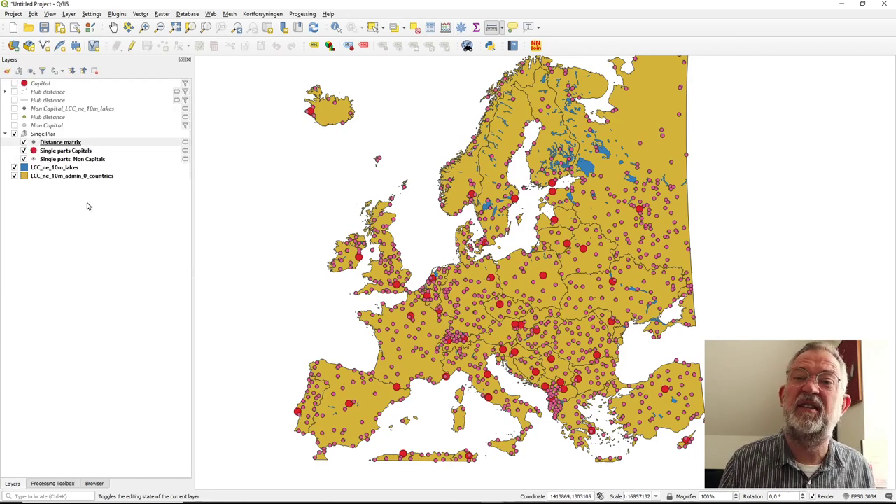
{"action": "left_click", "coordinate": [66, 144]}
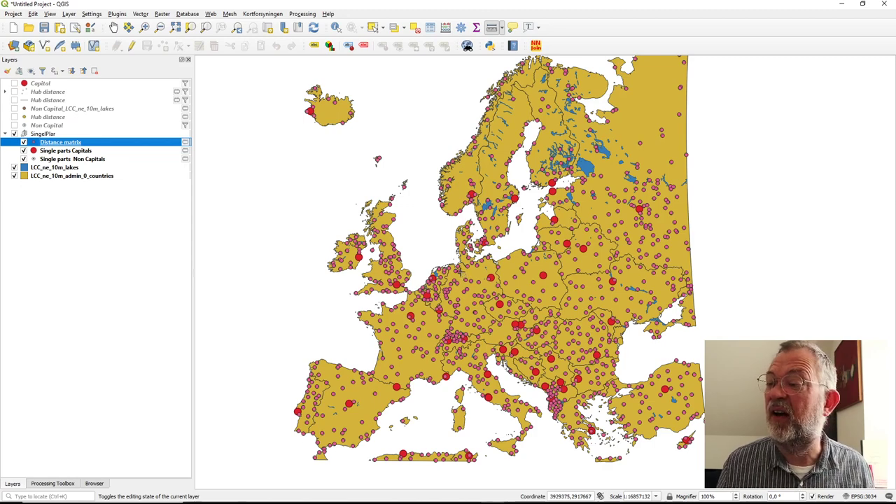
{"action": "key", "text": "ctrl+shift+m"}
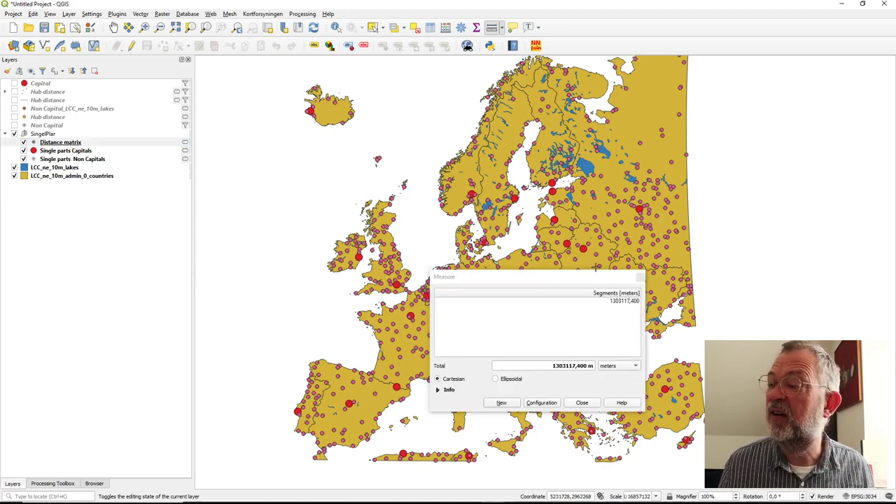
{"action": "left_click", "coordinate": [639, 270]}
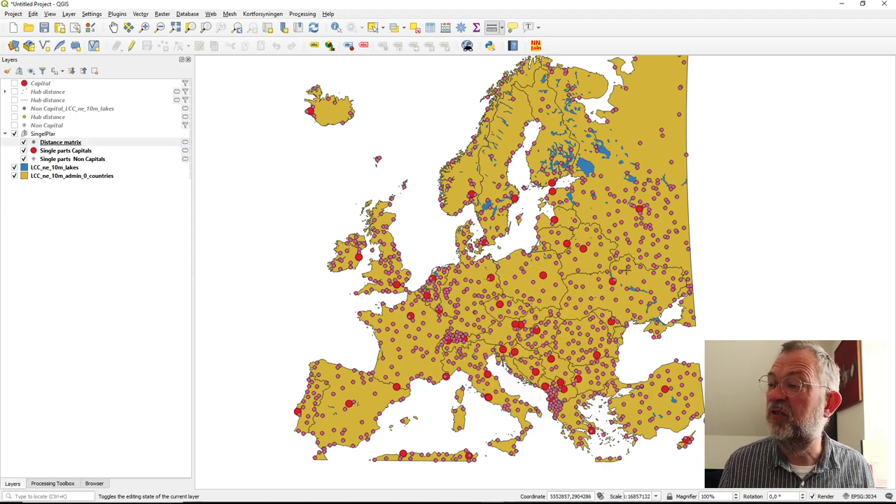
{"action": "left_click", "coordinate": [336, 26]}
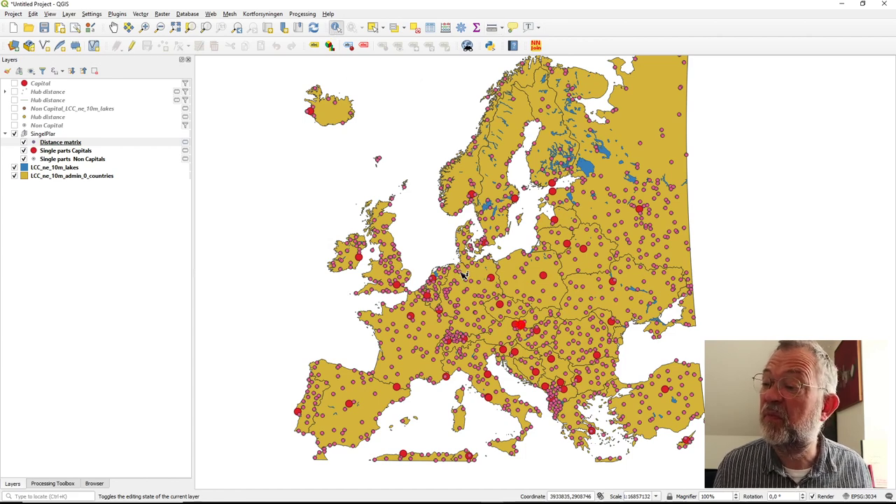
{"action": "left_click", "coordinate": [465, 276]}
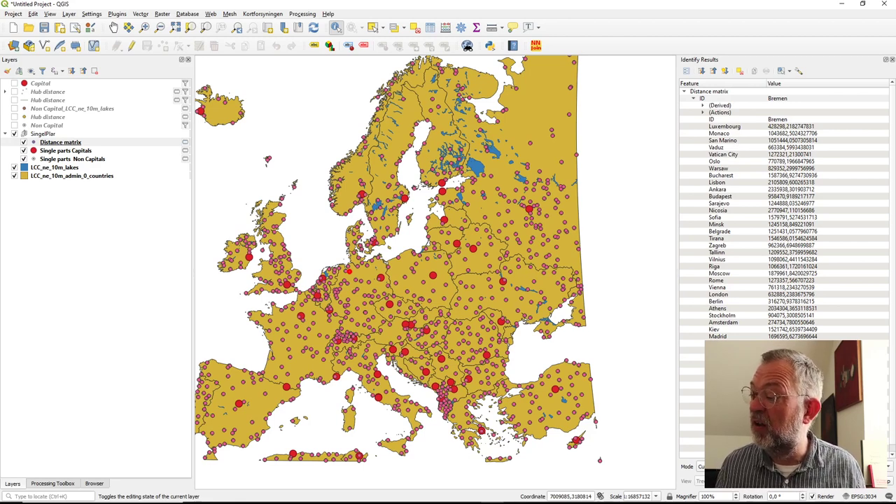
{"action": "scroll", "coordinate": [785, 274], "scroll_direction": "down", "scroll_amount": 1}
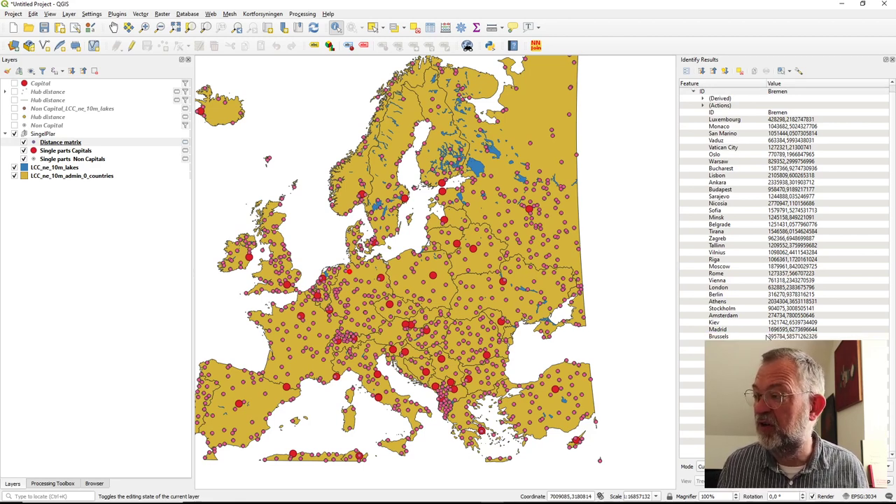
{"action": "scroll", "coordinate": [768, 337], "scroll_direction": "up", "scroll_amount": 1}
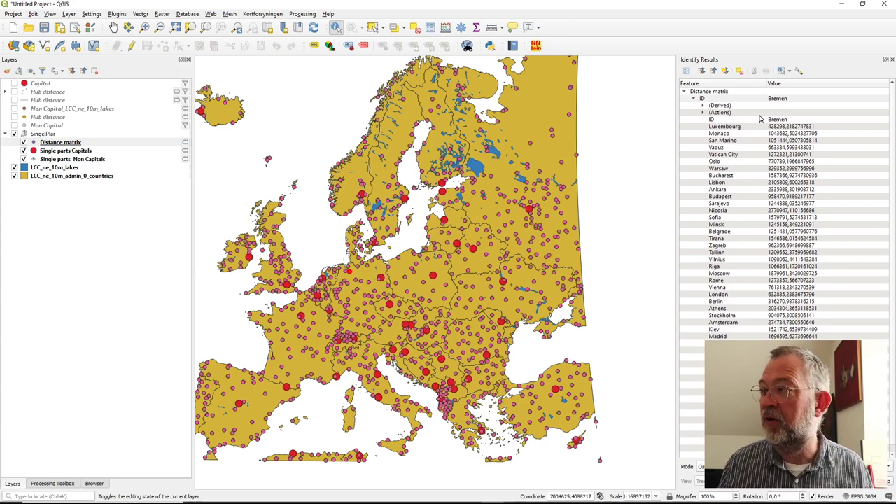
{"action": "left_click", "coordinate": [892, 60]}
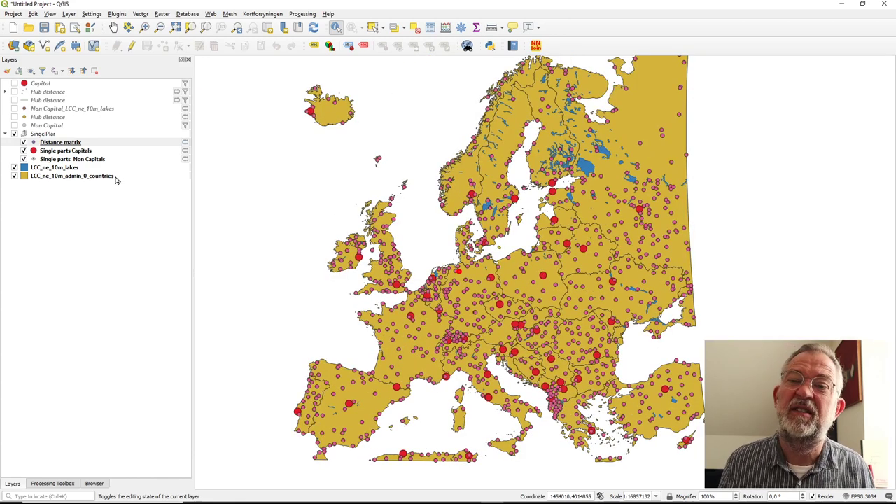
Step: Start a filter on the Distance matrix layer with the condition "København" < 500000
{"action": "mouse_move", "coordinate": [141, 145]}
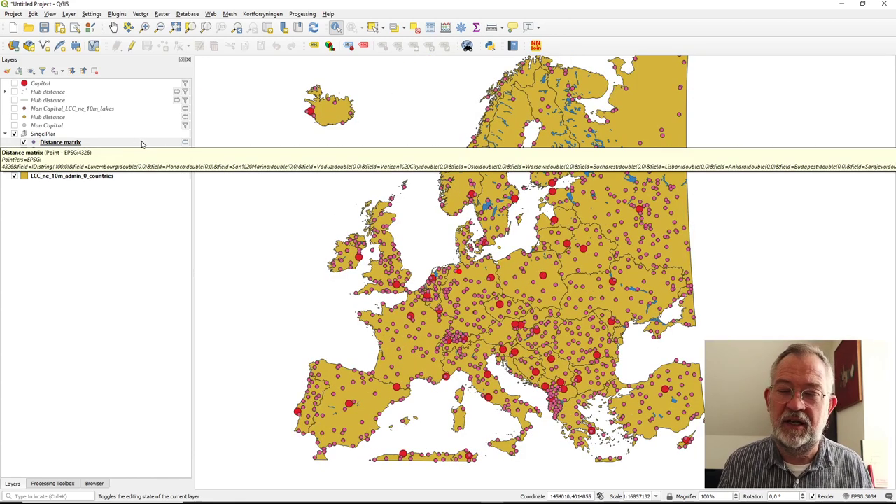
{"action": "right_click", "coordinate": [142, 144]}
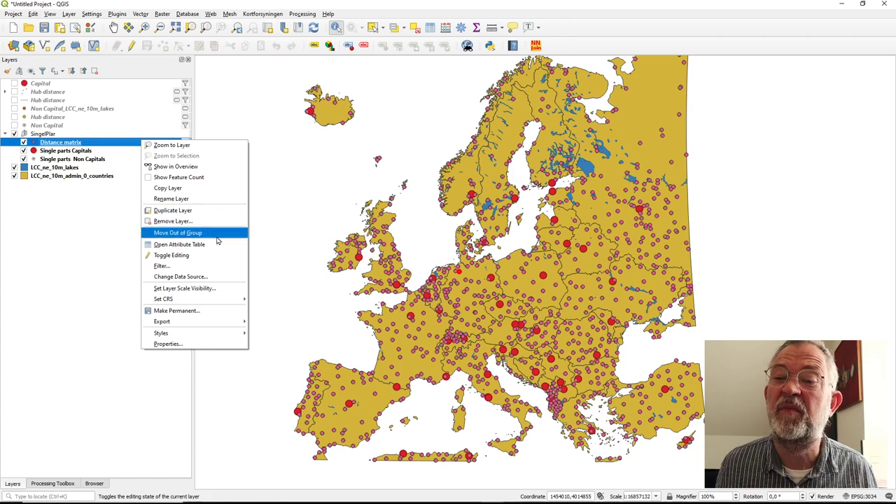
{"action": "left_click", "coordinate": [228, 267]}
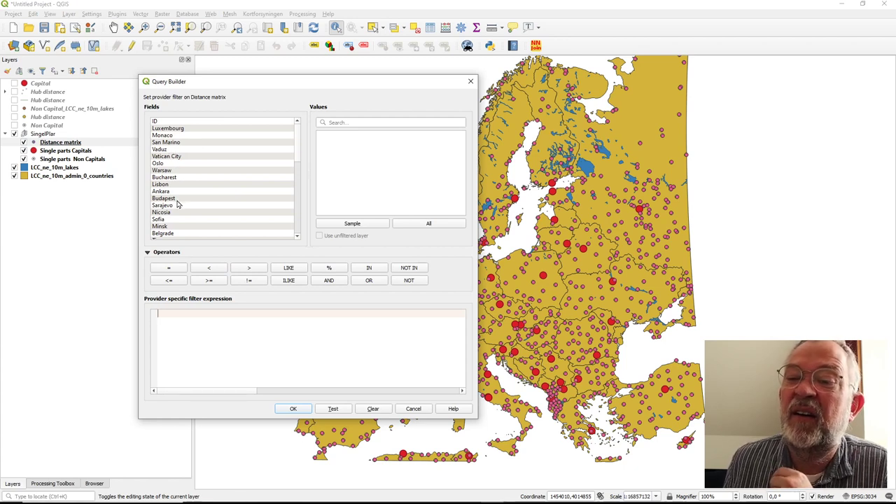
{"action": "scroll", "coordinate": [168, 203], "scroll_direction": "down", "scroll_amount": 6}
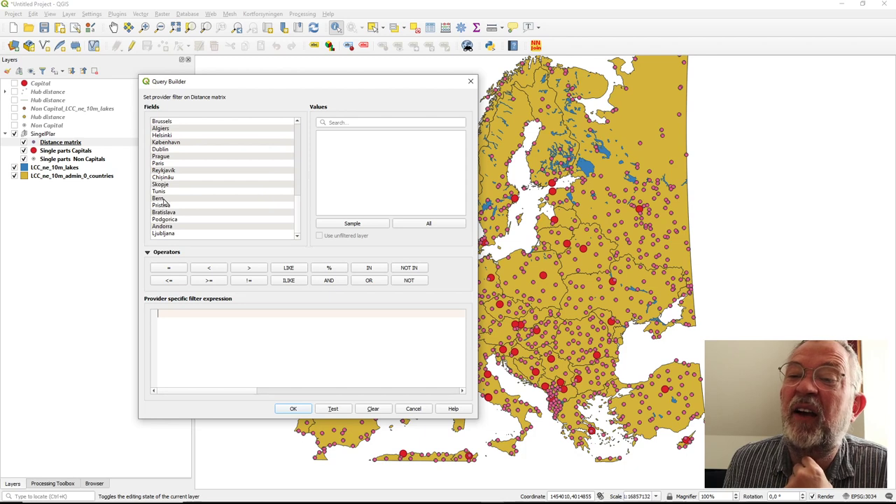
{"action": "double_click", "coordinate": [175, 142]}
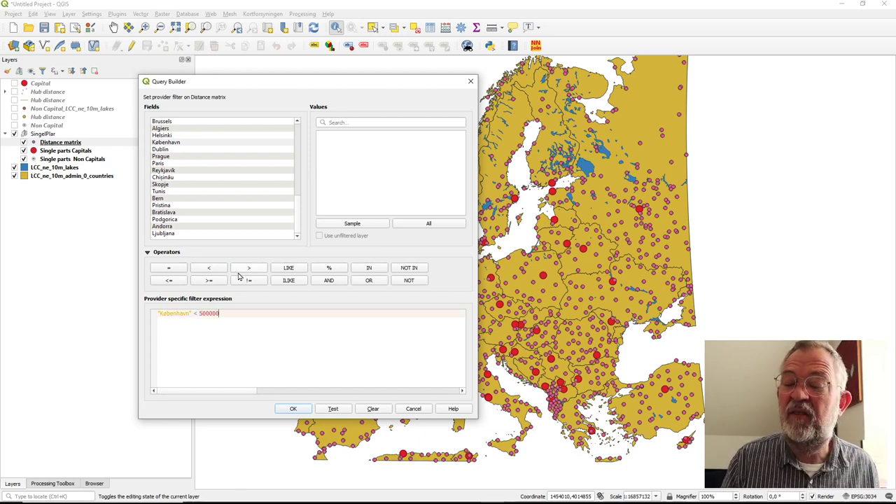
Step: Bracket the København condition, add AND ("London" <500000) to the filter expression and apply it
{"action": "left_click", "coordinate": [328, 283]}
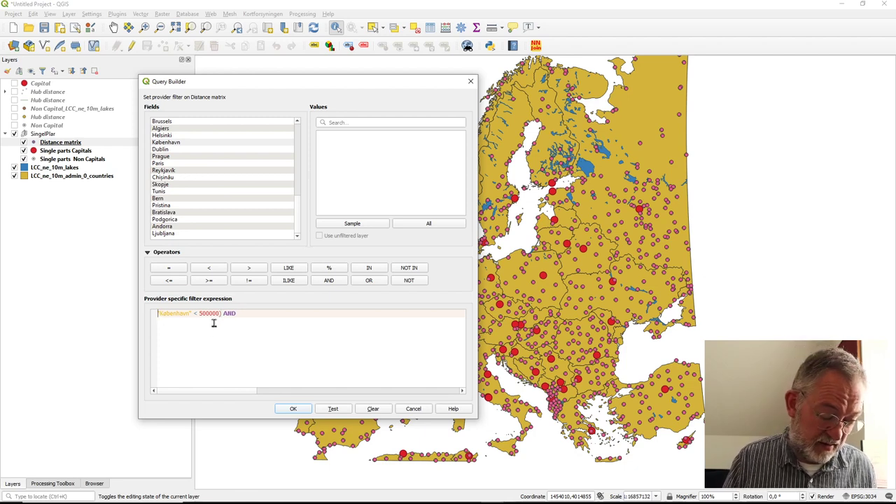
{"action": "type", "text": "("}
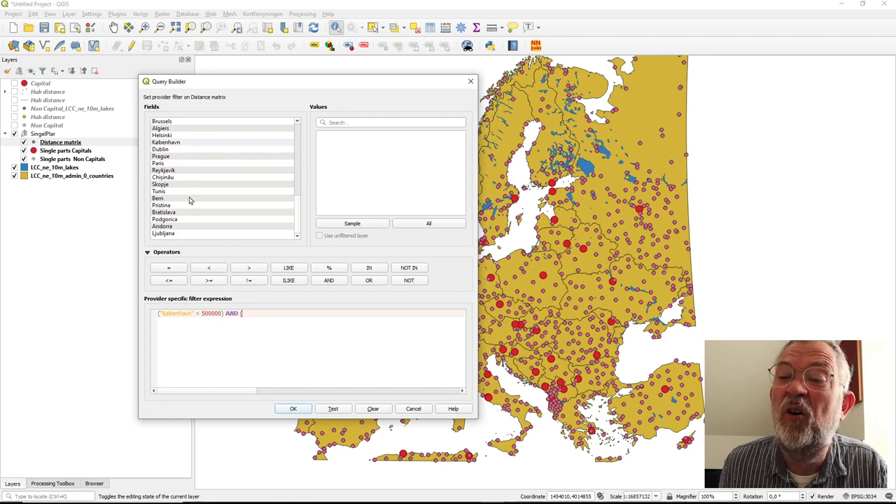
{"action": "scroll", "coordinate": [187, 204], "scroll_direction": "up", "scroll_amount": 3}
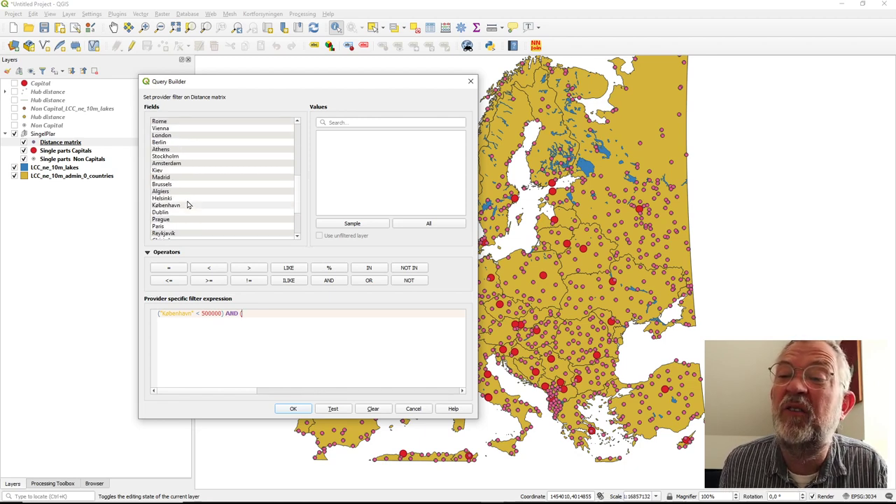
{"action": "double_click", "coordinate": [169, 137]}
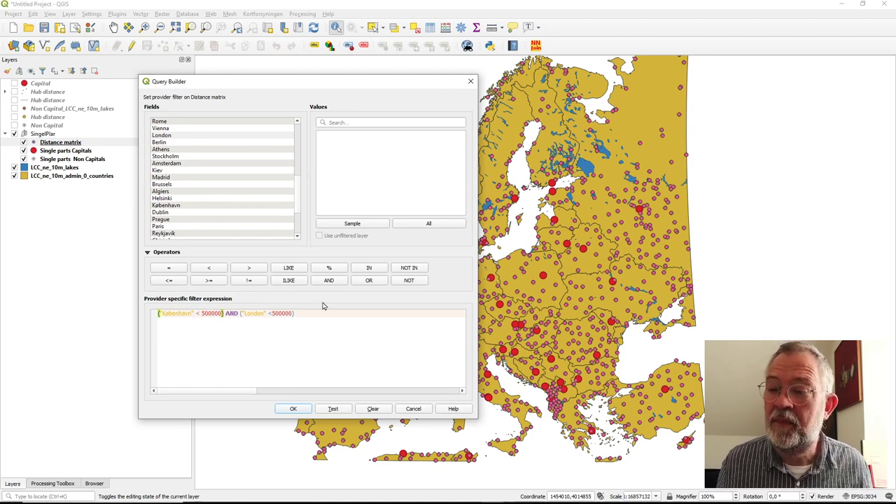
{"action": "left_click", "coordinate": [293, 409]}
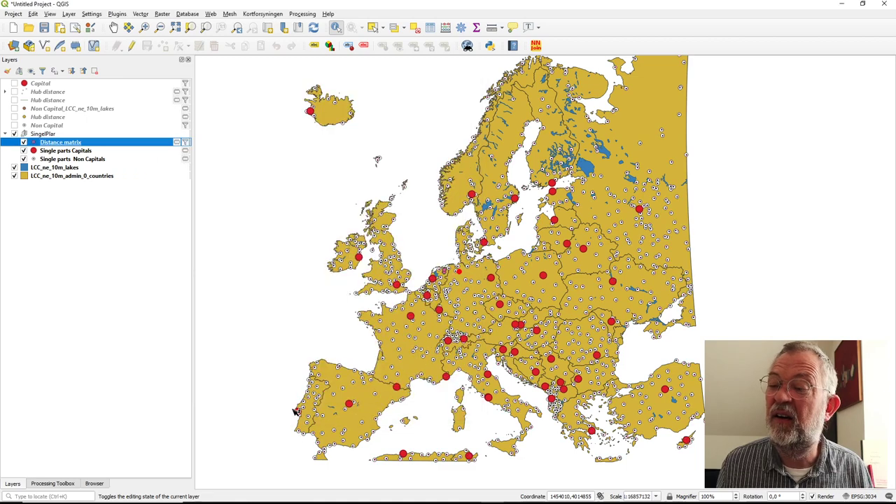
Step: Style the filtered Distance matrix layer with the effect drop shadow marker symbol
{"action": "scroll", "coordinate": [446, 285], "scroll_direction": "up", "scroll_amount": 2}
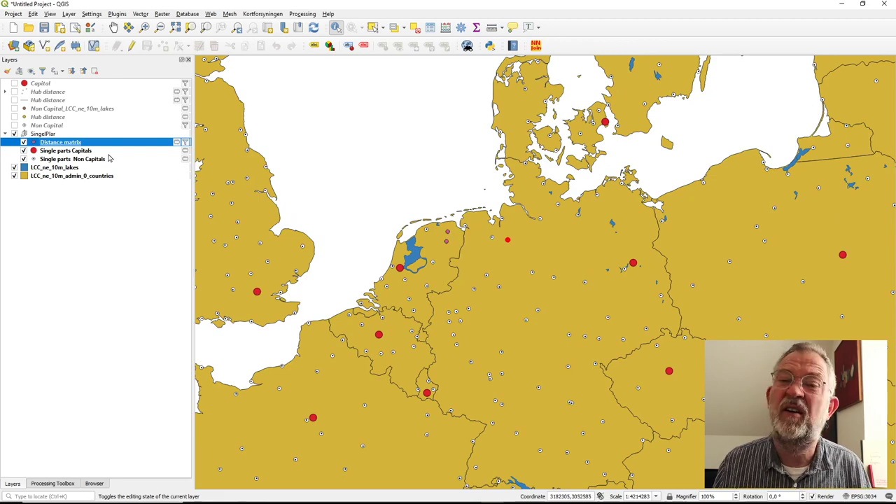
{"action": "double_click", "coordinate": [36, 143]}
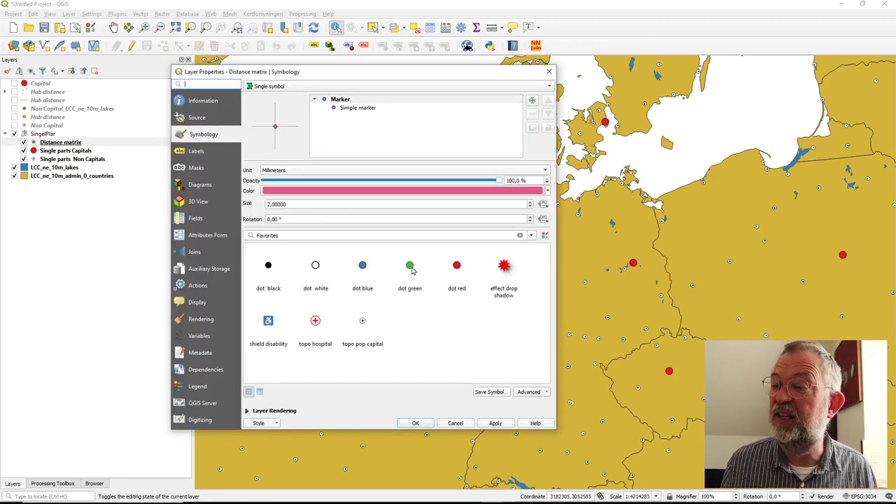
{"action": "left_click", "coordinate": [504, 267]}
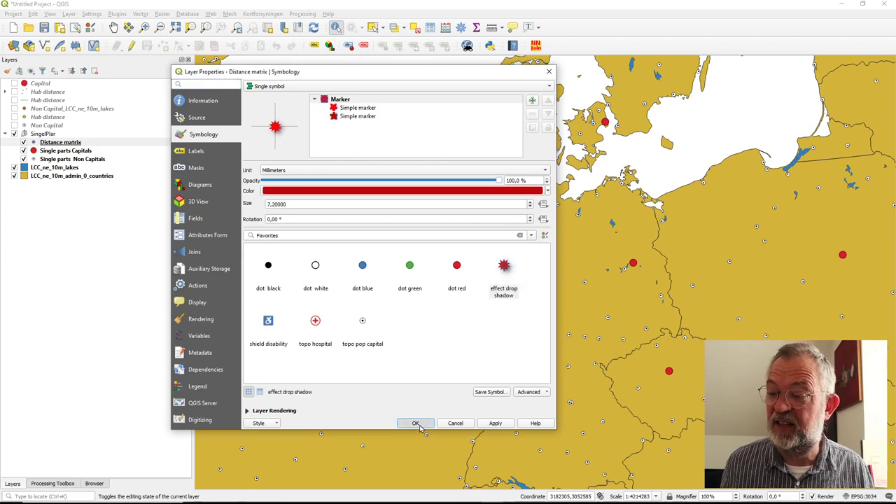
{"action": "left_click", "coordinate": [420, 423]}
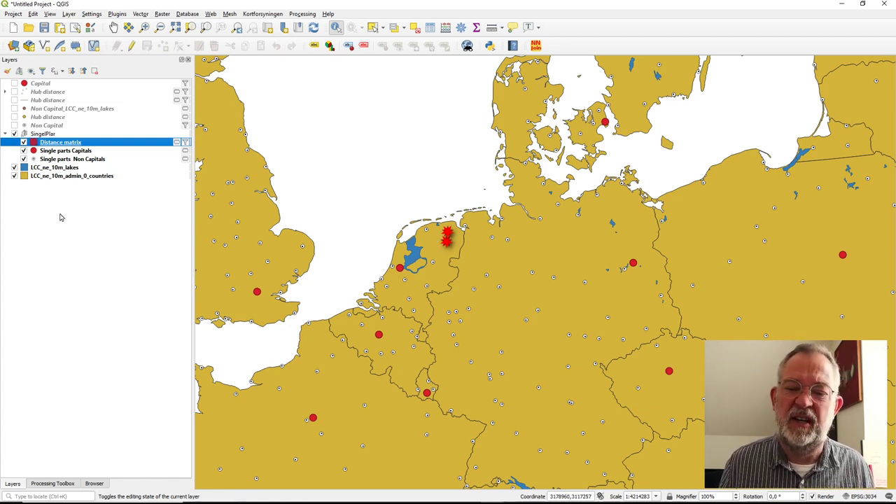
Step: Start a new Distance matrix analysis with Single parts Non Capitals as the input point layer and NAME as its unique ID field
{"action": "left_click", "coordinate": [48, 485]}
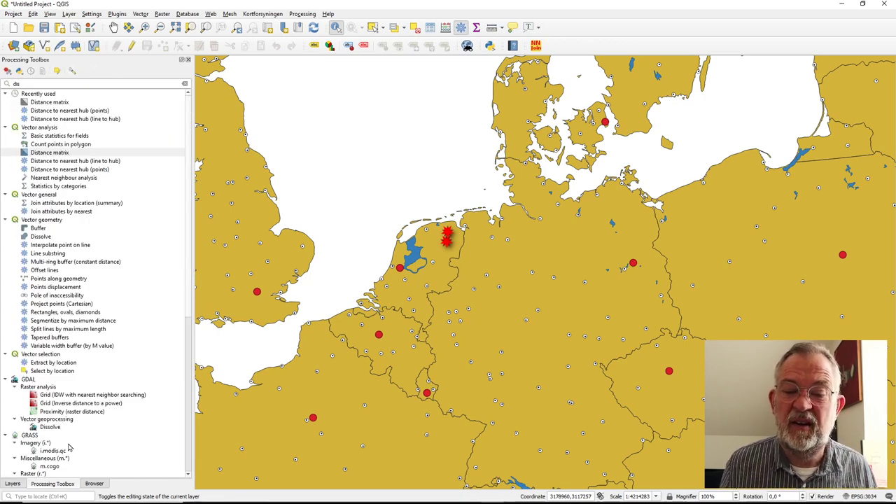
{"action": "double_click", "coordinate": [49, 153]}
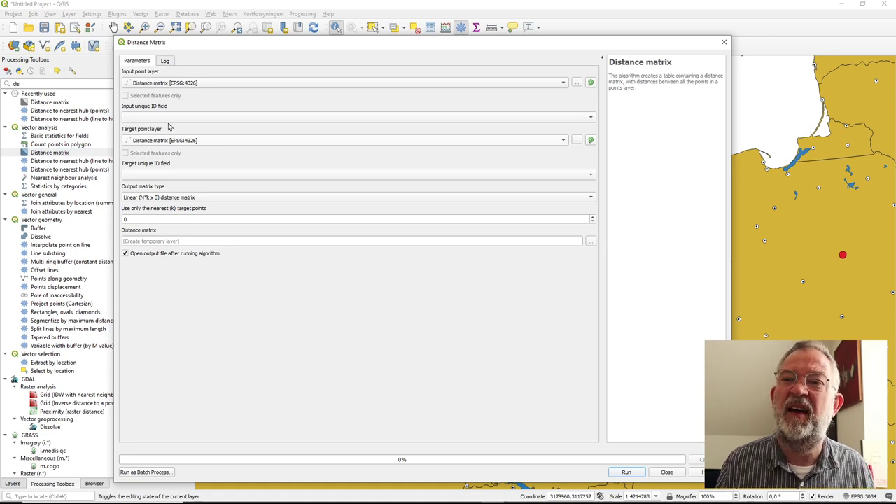
{"action": "left_click", "coordinate": [178, 85]}
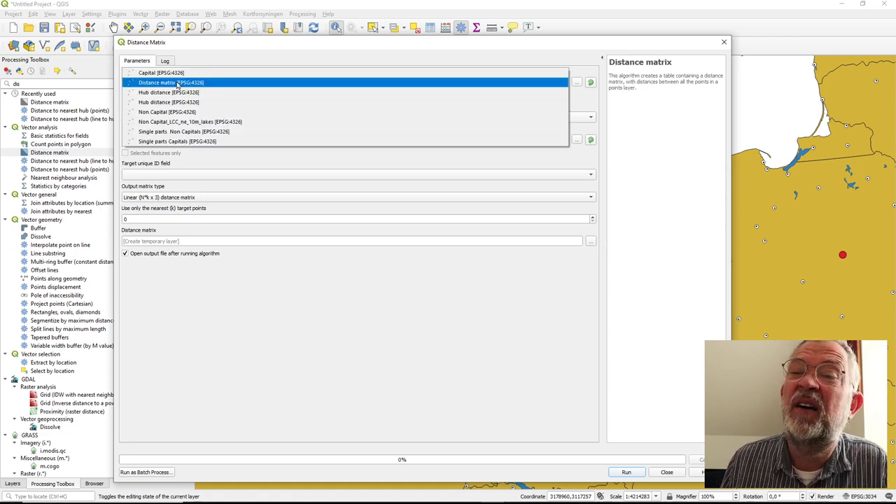
{"action": "left_click", "coordinate": [203, 134]}
{"action": "left_click", "coordinate": [177, 121]}
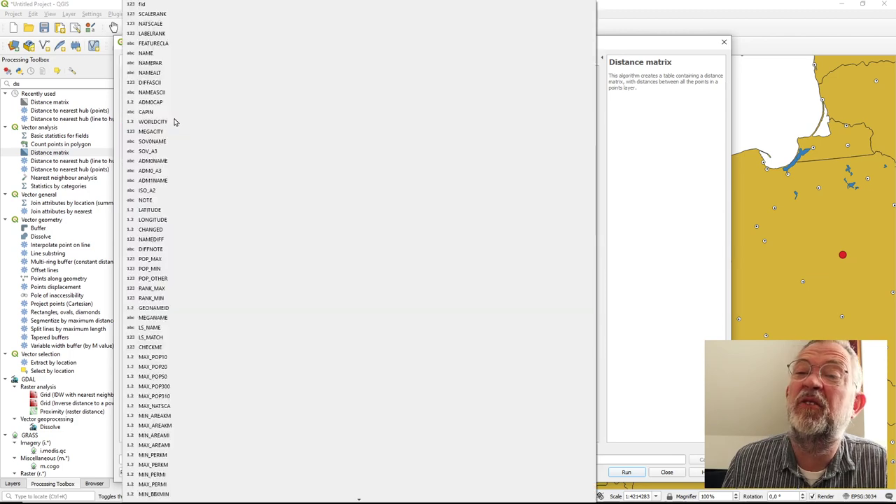
{"action": "left_click", "coordinate": [147, 52]}
Step: Set the target point layer to Single parts Capitals with NAME as the target unique ID field
{"action": "left_click", "coordinate": [167, 142]}
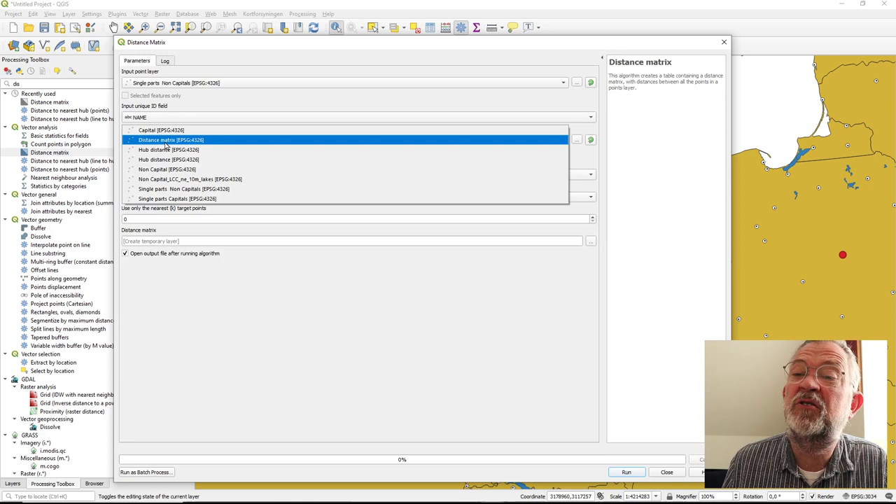
{"action": "left_click", "coordinate": [180, 201]}
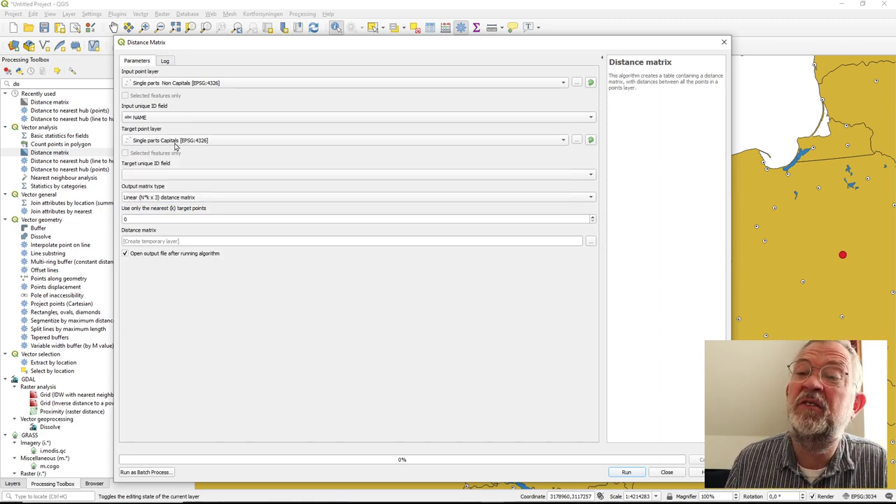
{"action": "left_click", "coordinate": [167, 174]}
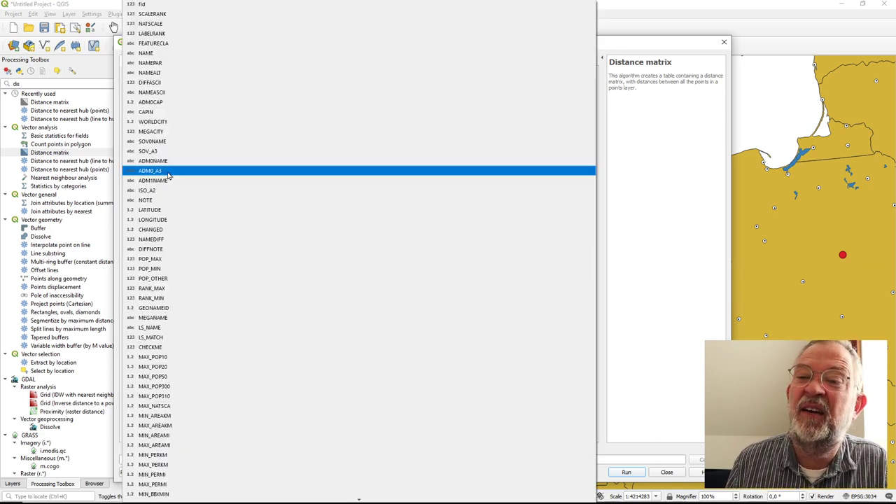
{"action": "left_click", "coordinate": [157, 56]}
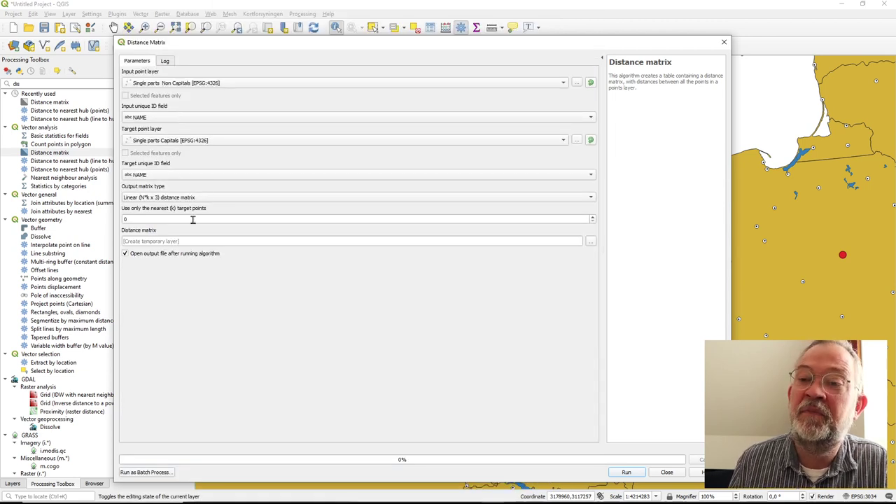
Step: Choose the summary distance matrix type, limit it to the 3 nearest target points, run the analysis and close the tool
{"action": "left_click", "coordinate": [167, 199]}
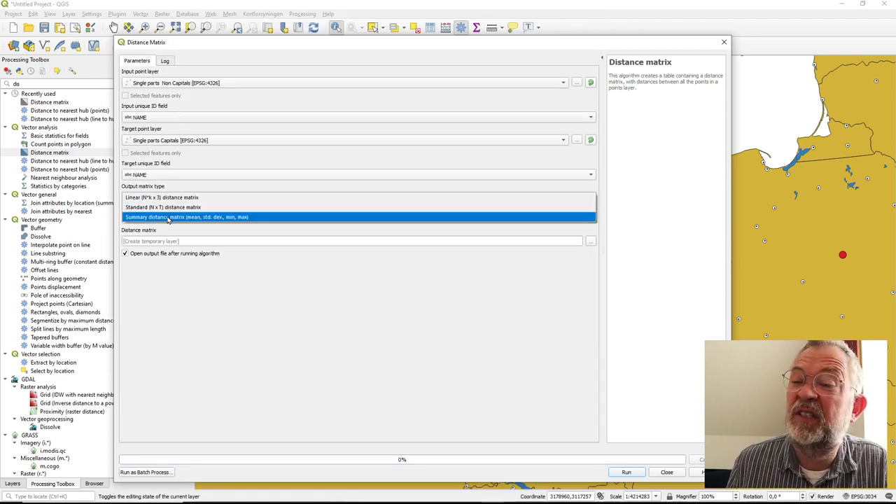
{"action": "left_click", "coordinate": [168, 217]}
{"action": "left_click", "coordinate": [140, 220]}
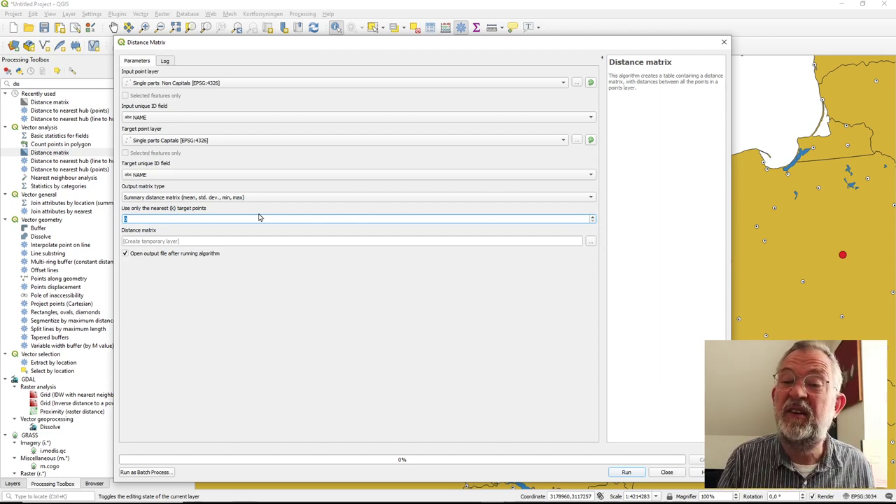
{"action": "type", "text": "3"}
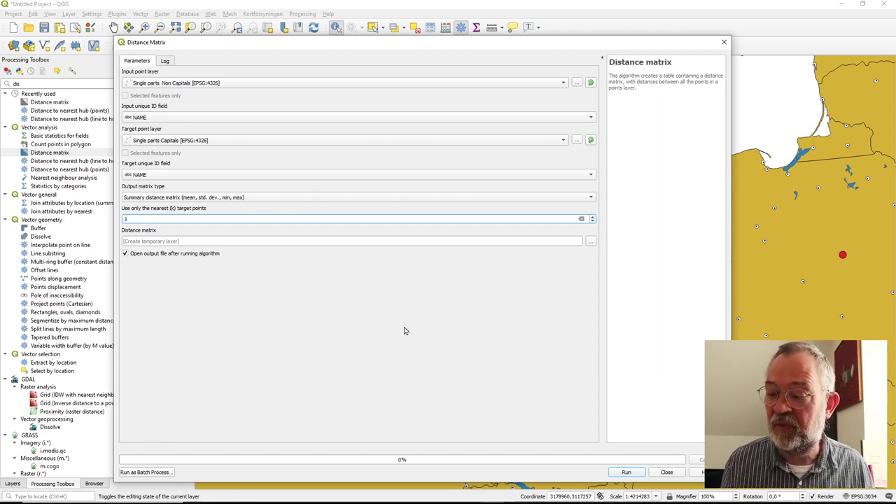
{"action": "left_click", "coordinate": [627, 474]}
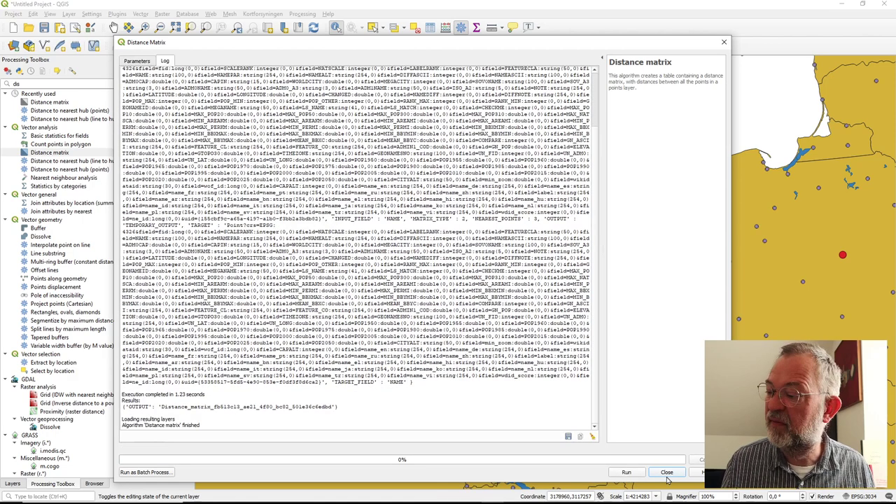
{"action": "left_click", "coordinate": [667, 475]}
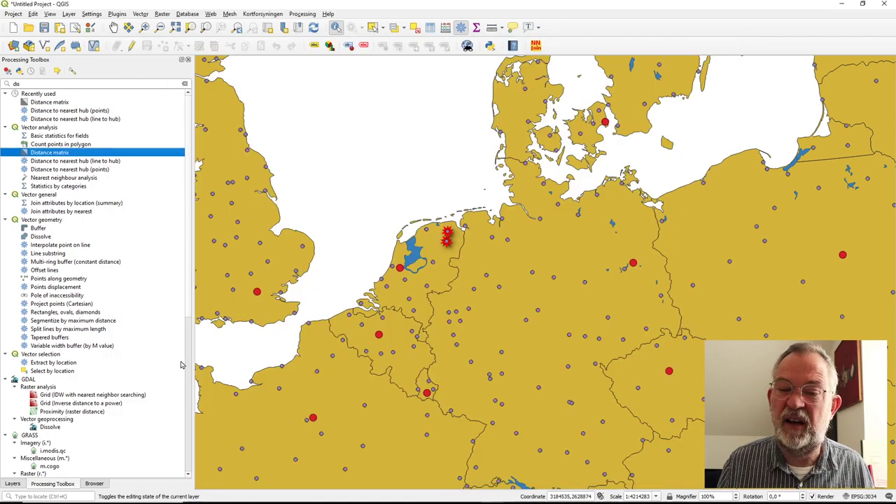
Step: Hide the earlier filtered Distance matrix layer and identify the Bielefeld point in the new summary Distance matrix layer
{"action": "left_click", "coordinate": [20, 484]}
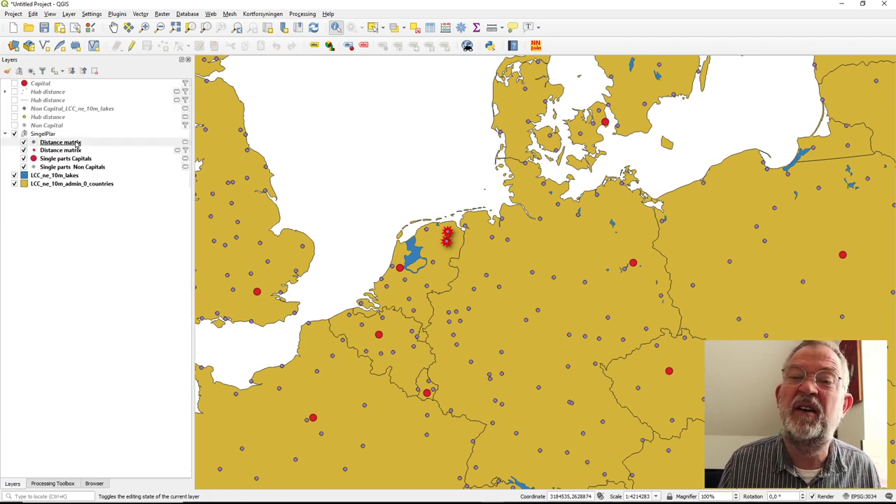
{"action": "left_click", "coordinate": [24, 151]}
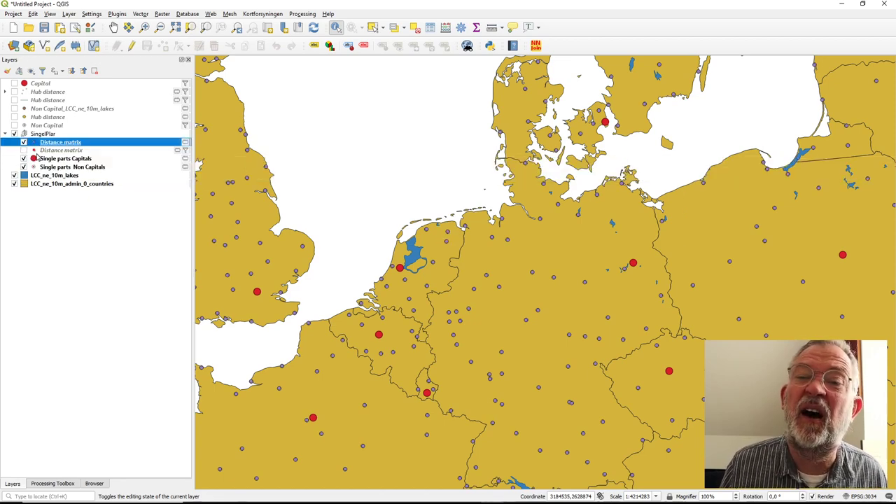
{"action": "right_click", "coordinate": [75, 145]}
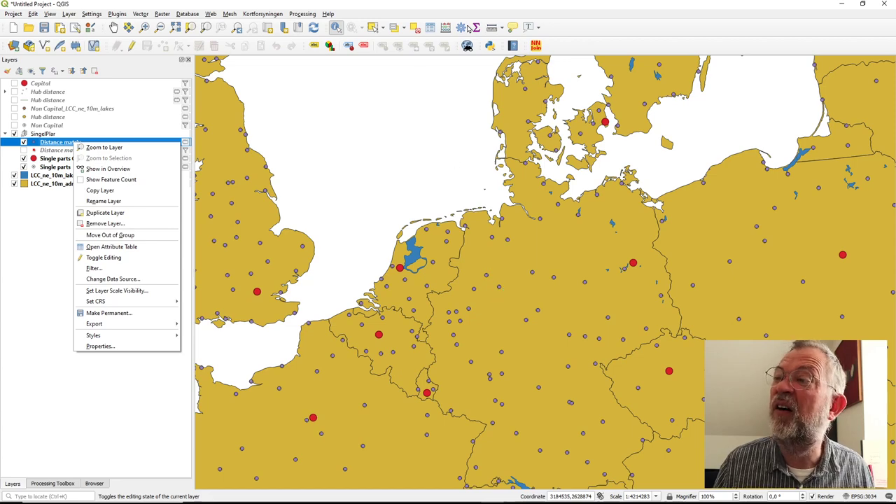
{"action": "left_click", "coordinate": [336, 28]}
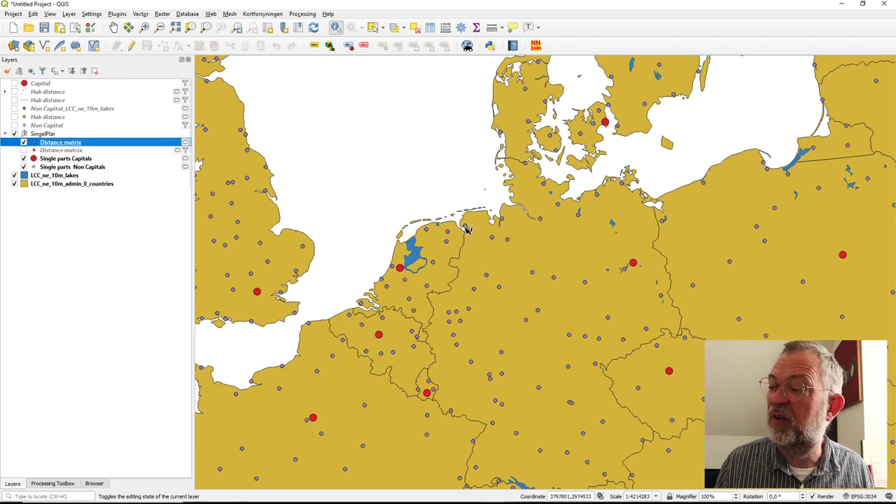
{"action": "left_click", "coordinate": [501, 288]}
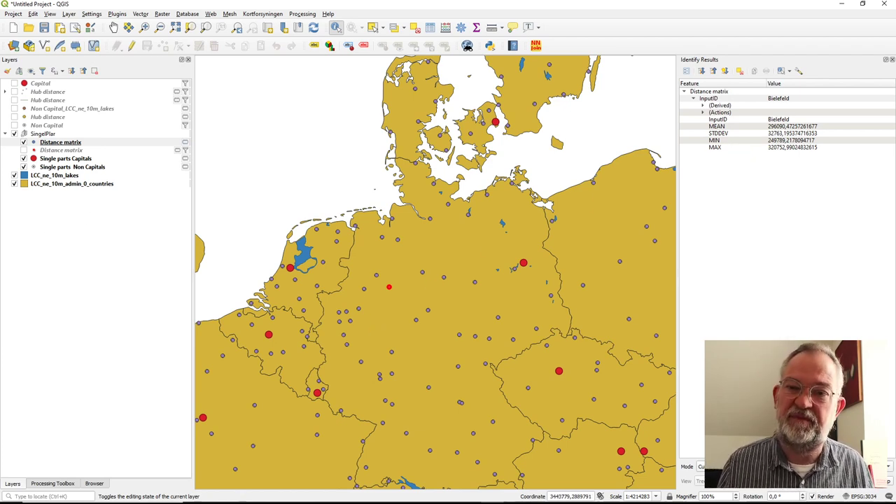
Step: Filter the summary Distance matrix layer with the condition "MEAN" < 200000 and look over the remaining cities across Central Europe
{"action": "right_click", "coordinate": [73, 145]}
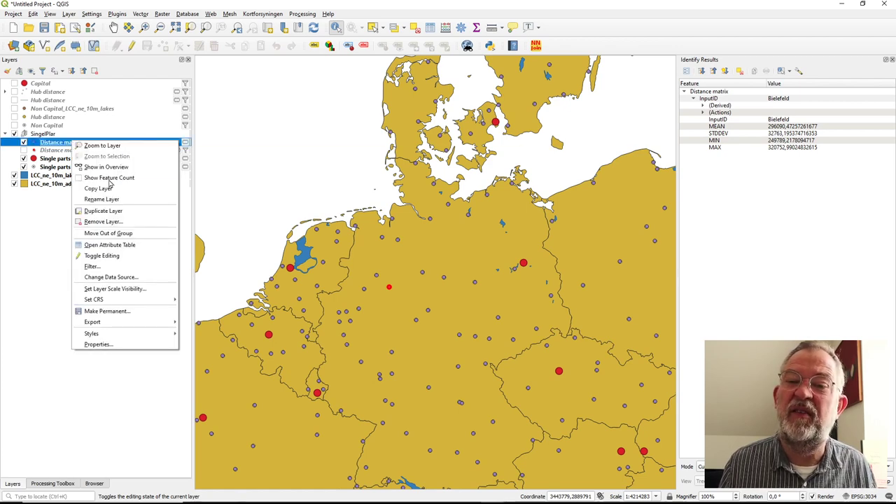
{"action": "left_click", "coordinate": [114, 269]}
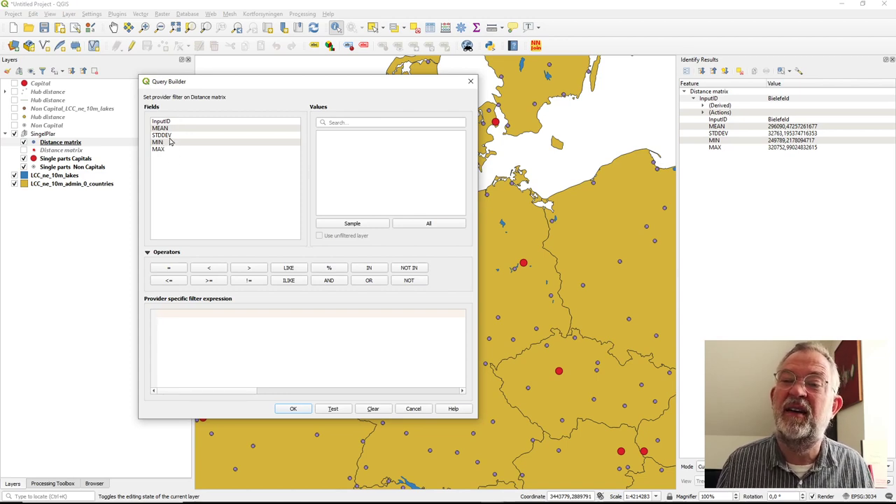
{"action": "double_click", "coordinate": [168, 129]}
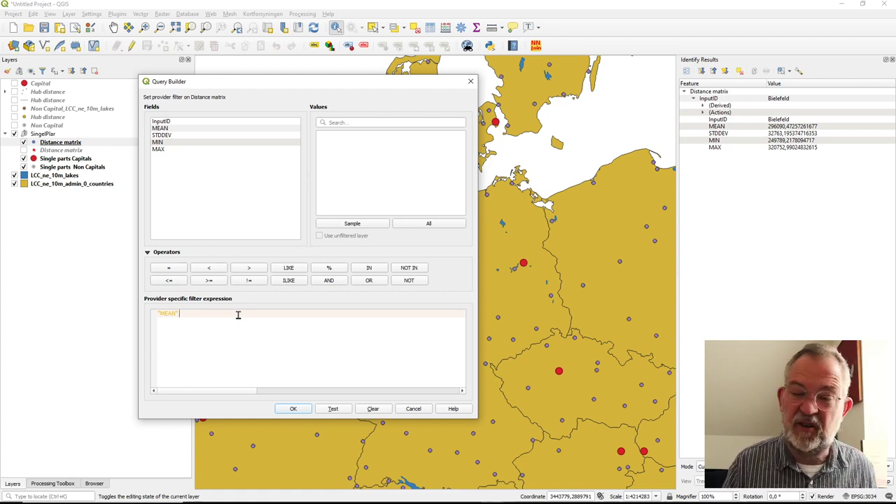
{"action": "type", "text": "< 200"}
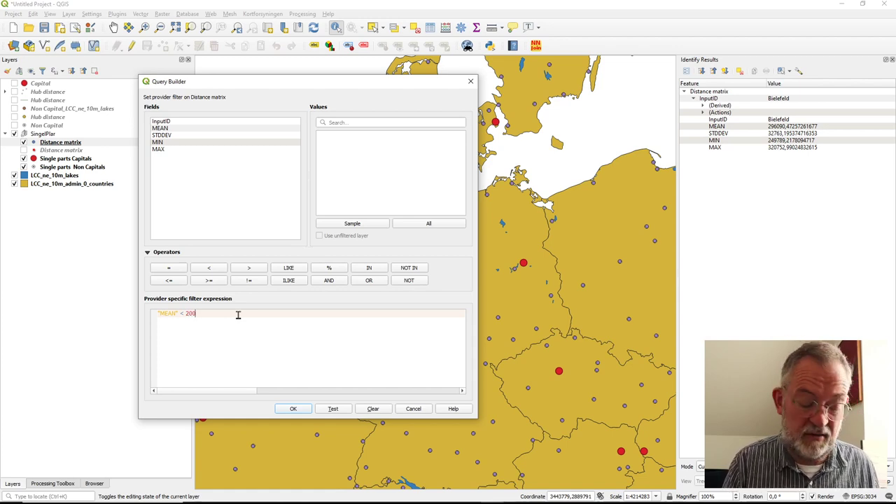
{"action": "type", "text": "000"}
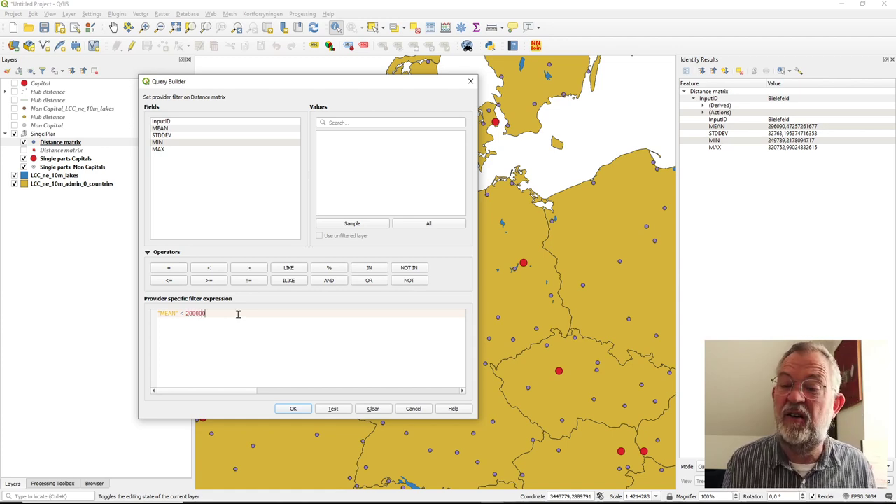
{"action": "left_click", "coordinate": [298, 412]}
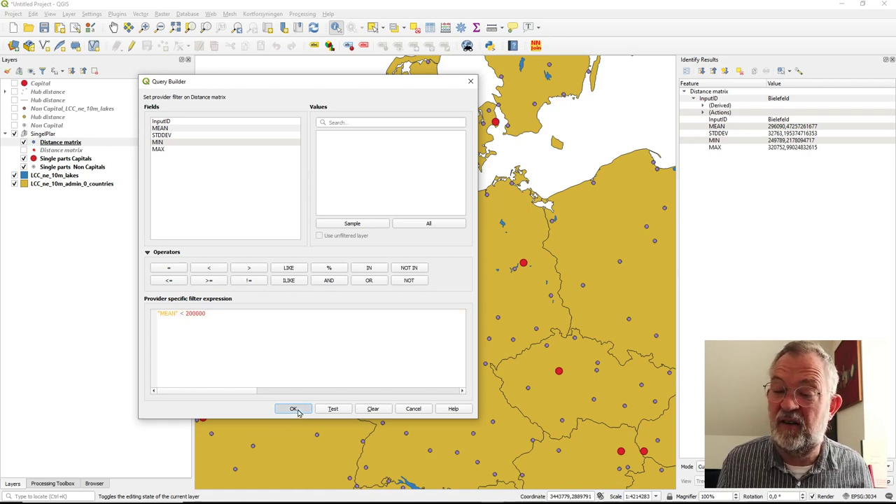
{"action": "scroll", "coordinate": [441, 372], "scroll_direction": "down", "scroll_amount": 1}
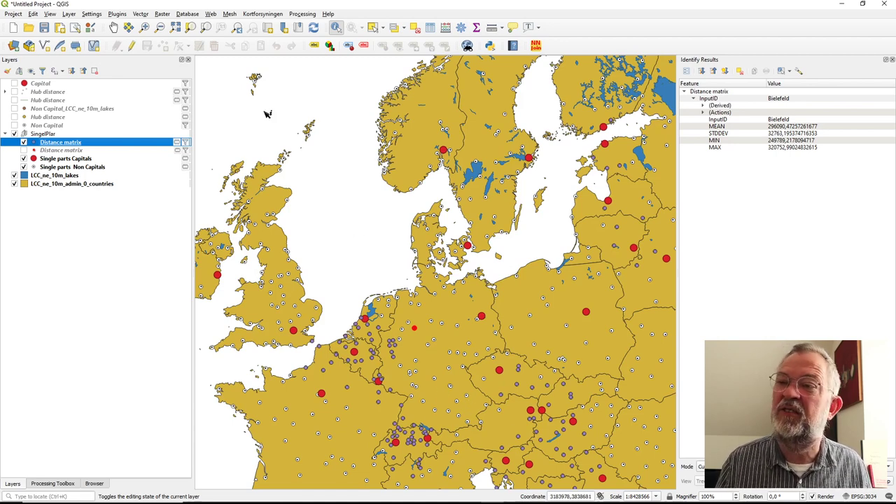
{"action": "left_click", "coordinate": [114, 28]}
{"action": "left_click_drag", "start_coordinate": [417, 289], "coordinate": [291, 183]}
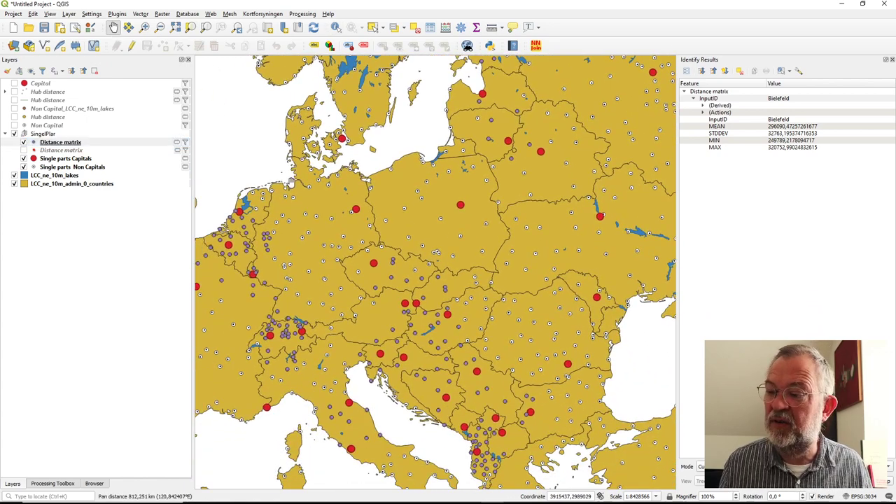